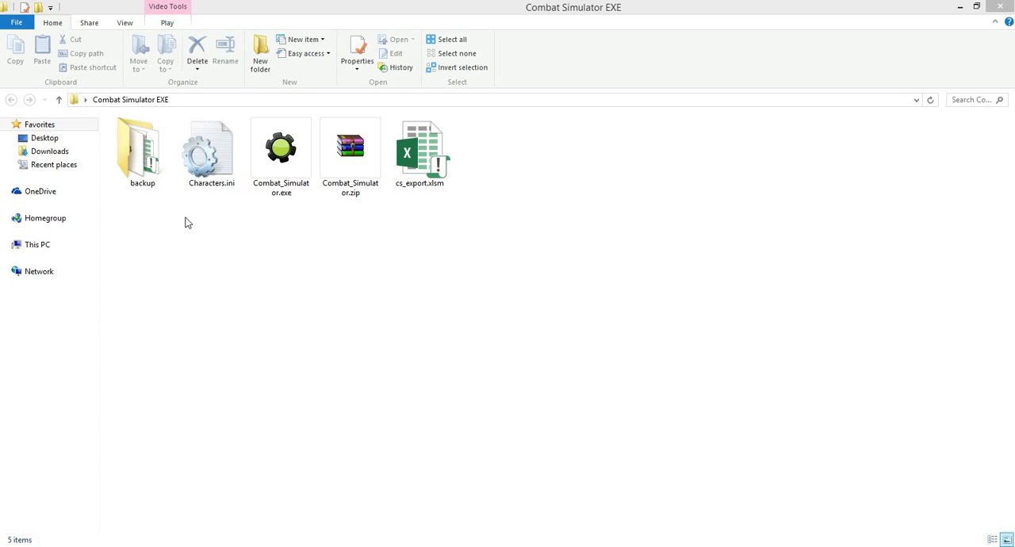
Step: Run Combat_Simulator.exe with Alexander against Zieg for 1000 battles from a 200-yard starting distance, and close the simulator after the results
left_click(278, 172)
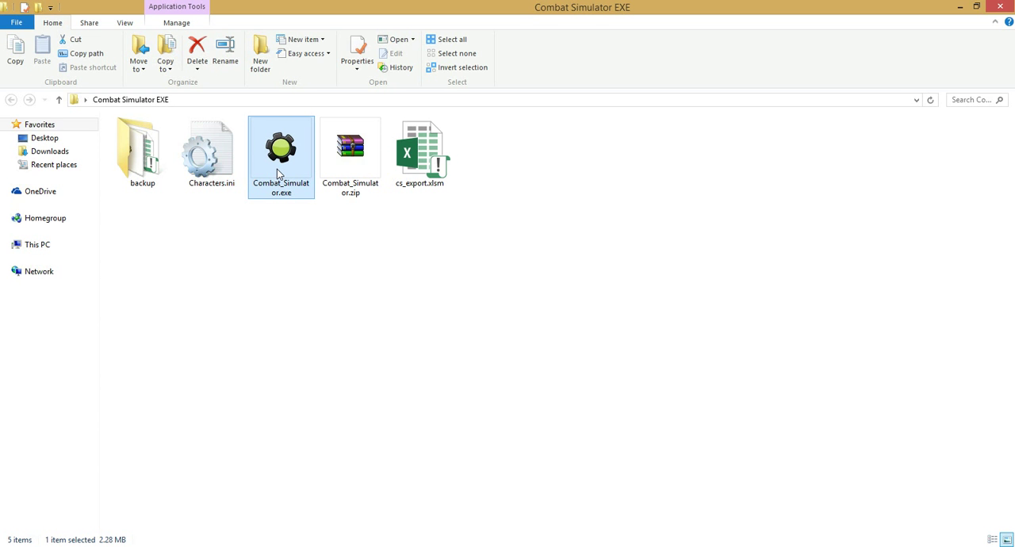
double_click(277, 169)
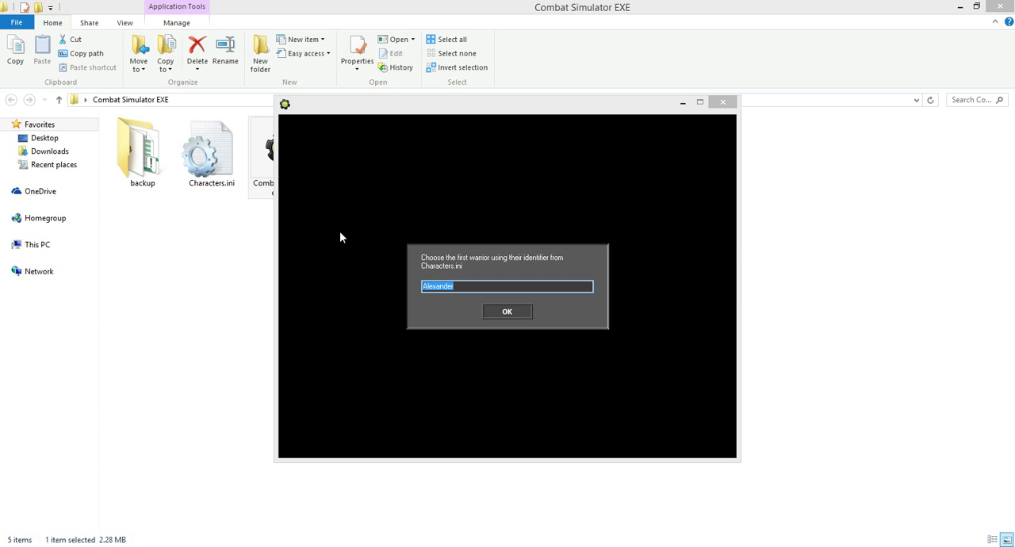
key("Return")
type("Zieg")
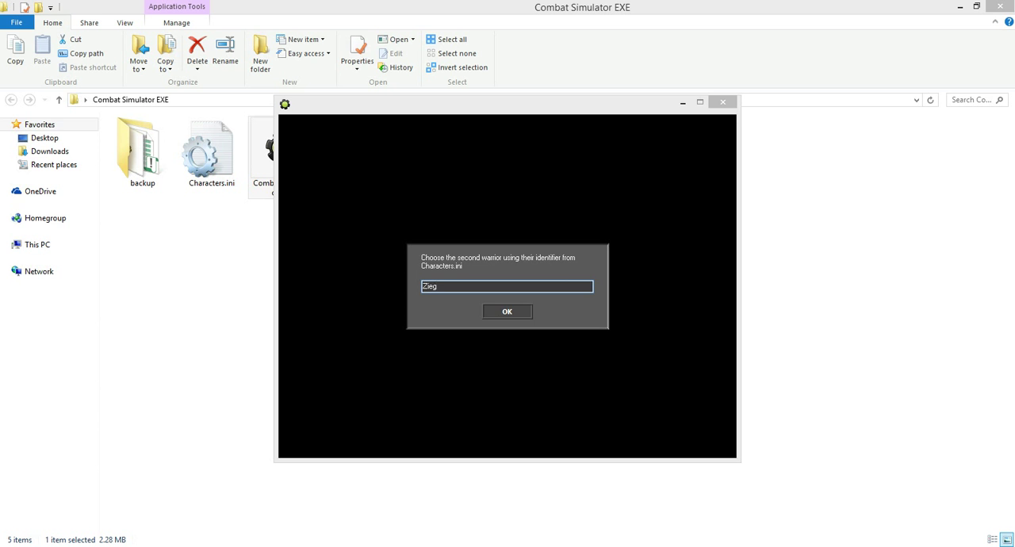
key("Return")
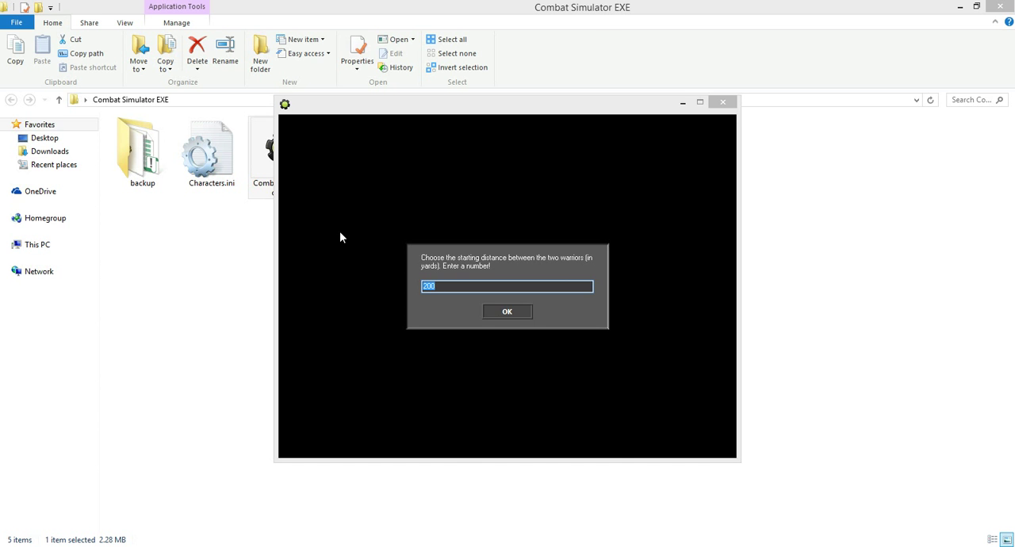
key("Return")
key("Return")
key("Return")
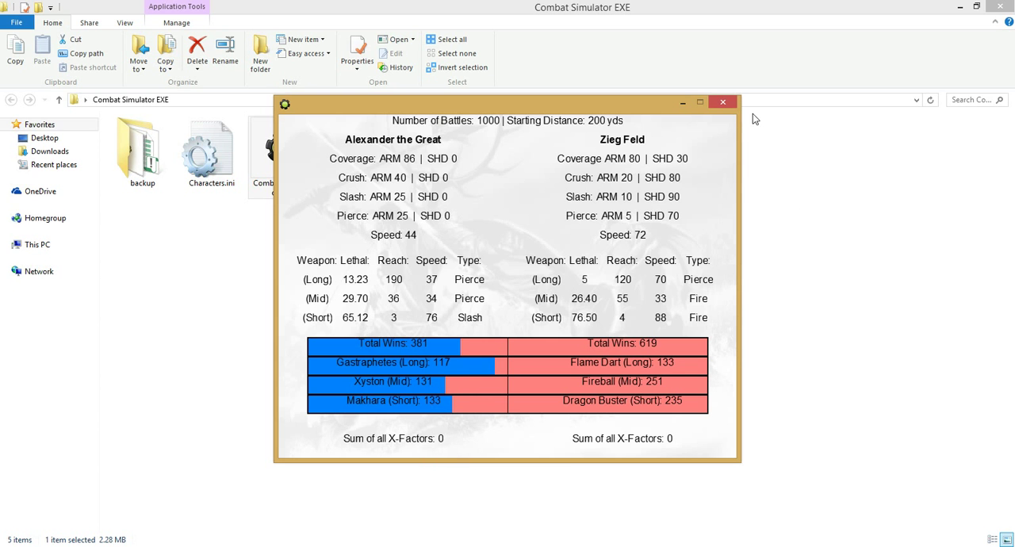
left_click(731, 104)
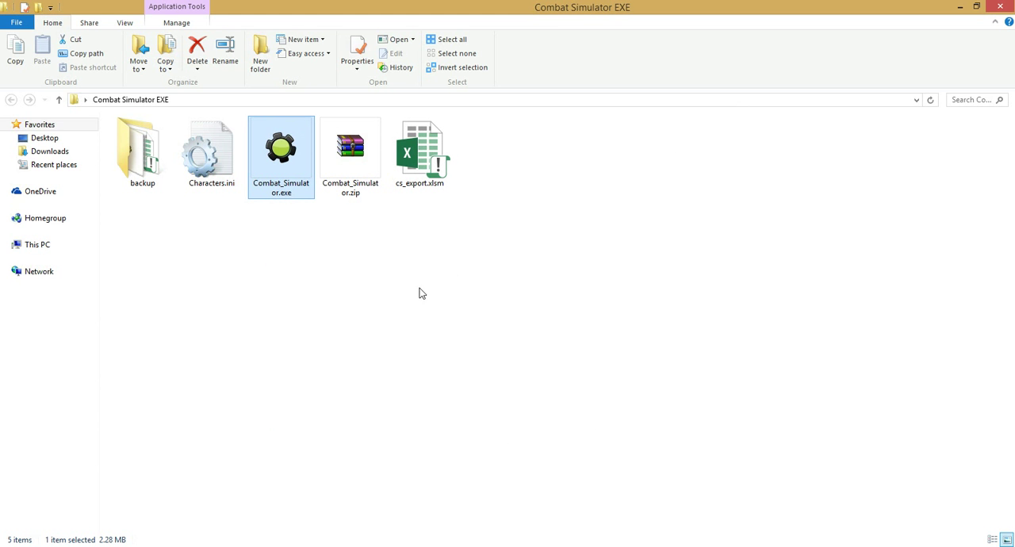
Step: Open Characters.ini in a maximized Notepad window and highlight its [DEF] template and [settings] attribute block
double_click(221, 172)
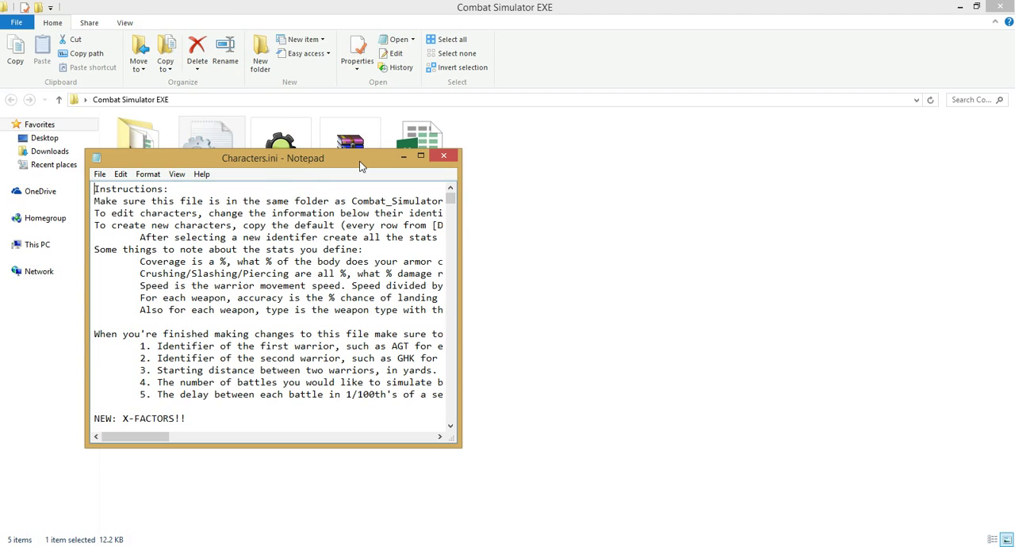
double_click(359, 161)
left_click_drag(335, 6, 363, 7)
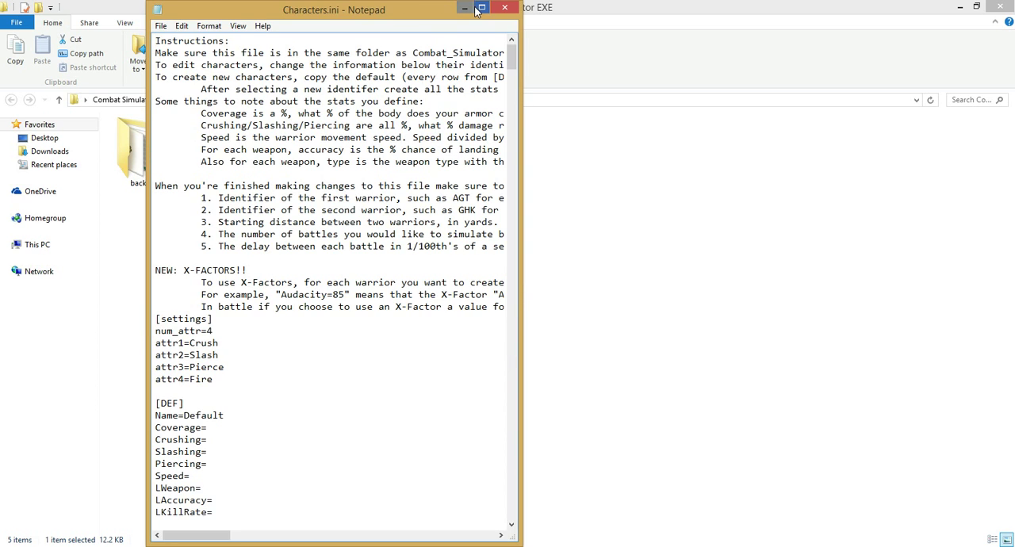
left_click(482, 7)
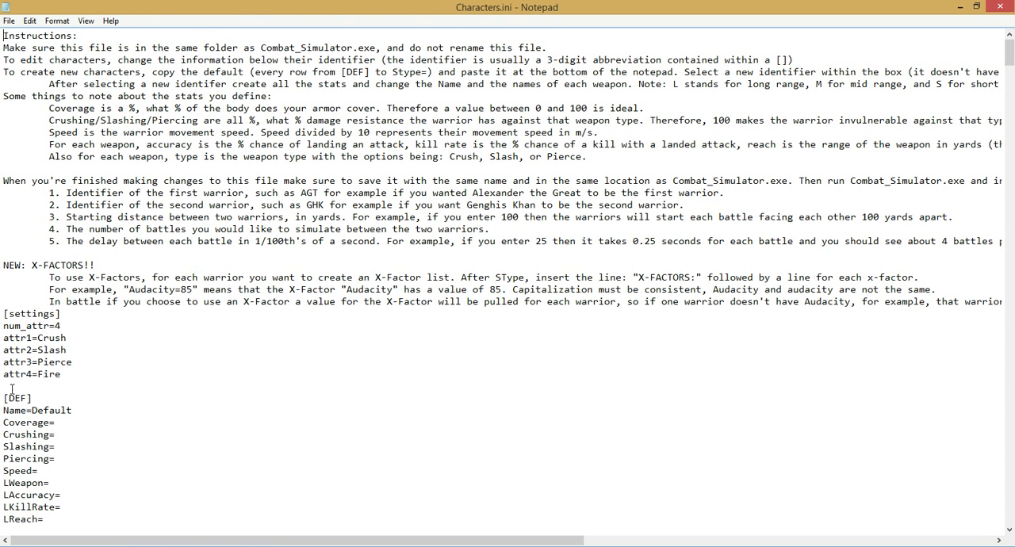
left_click_drag(5, 398, 140, 519)
scroll(104, 407, "up", 14)
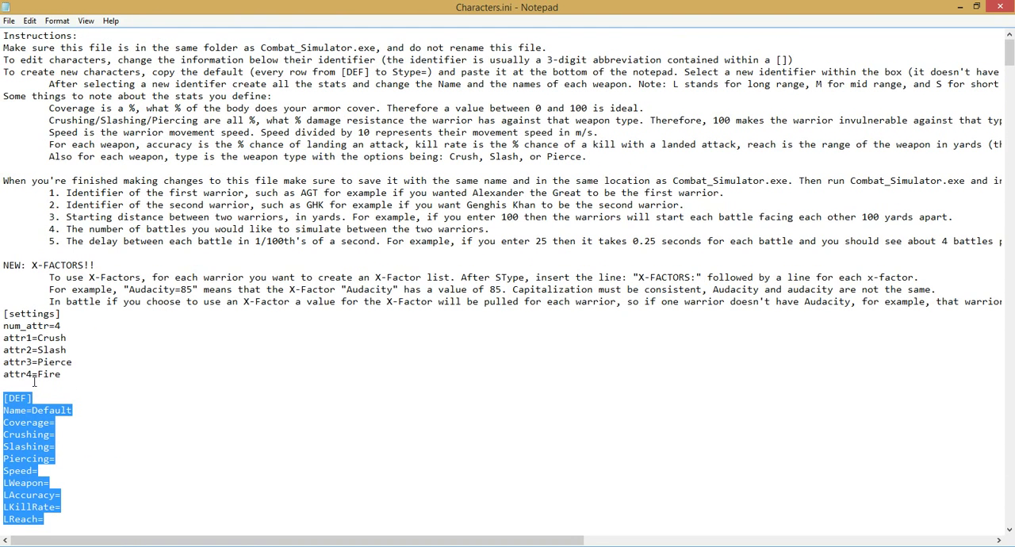
left_click_drag(70, 377, 3, 313)
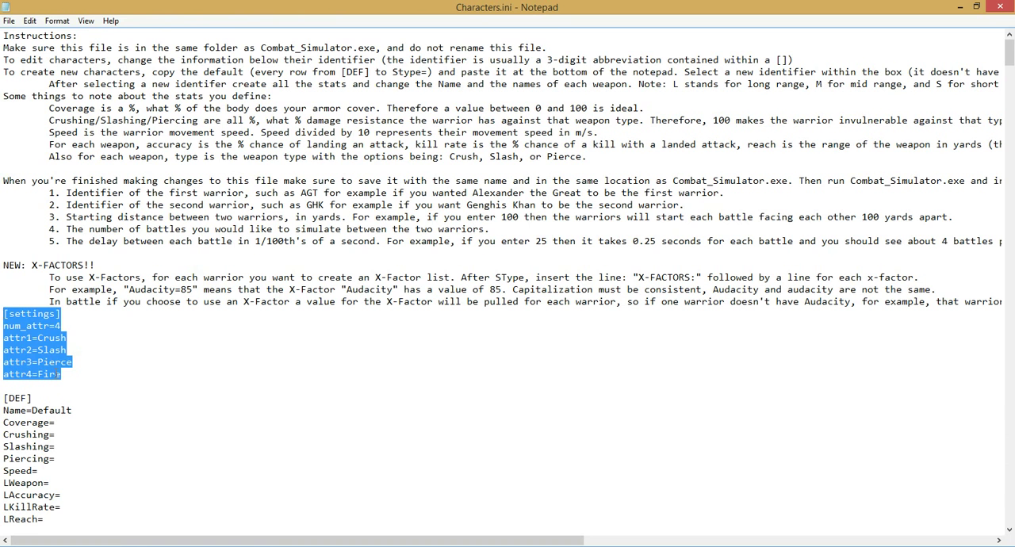
Step: Set num_attr to 6 in the [settings] block and add the lines attr5=Ice and attr6=Thunder below attr4
left_click(63, 314)
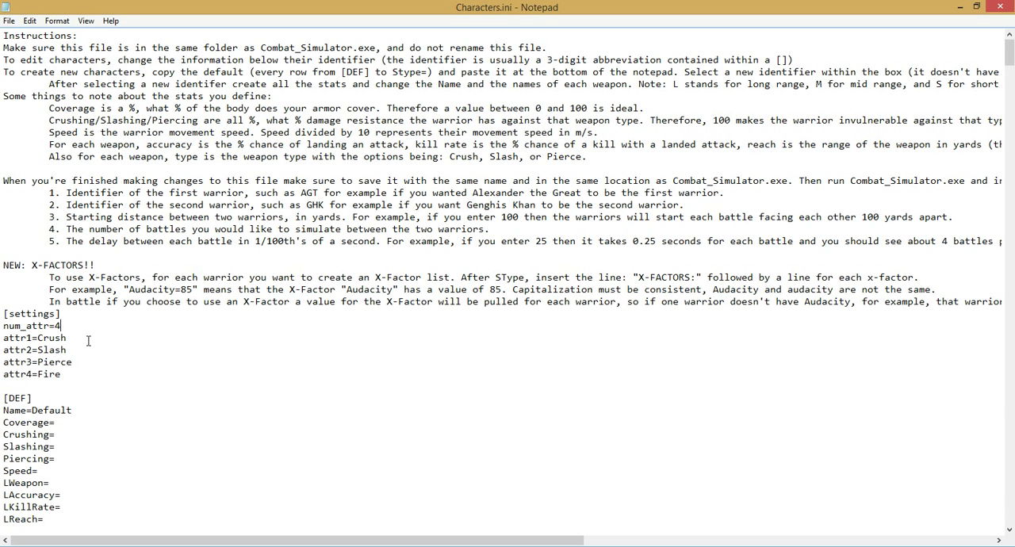
type("6")
key("Return")
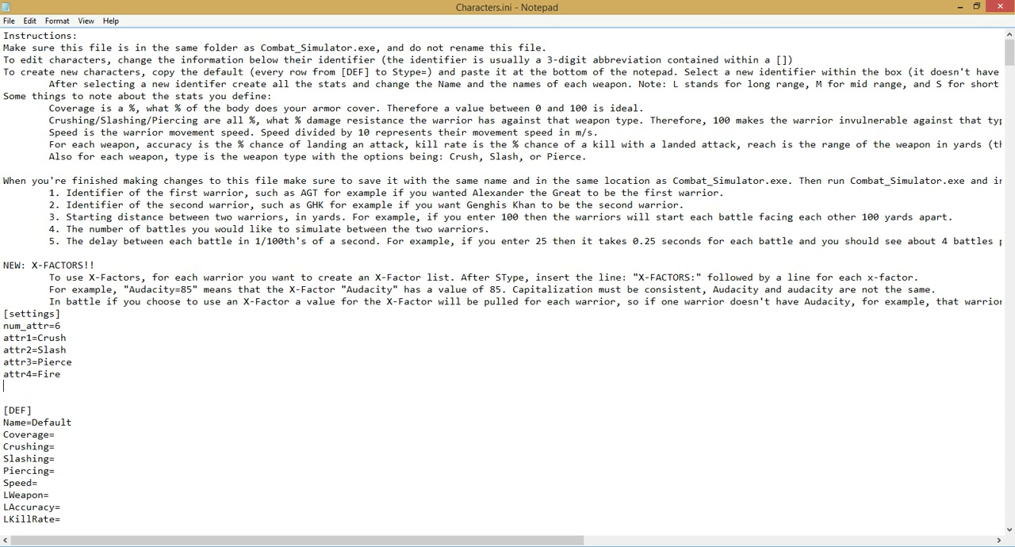
type("attr5=Ice")
key("Return")
type("attr")
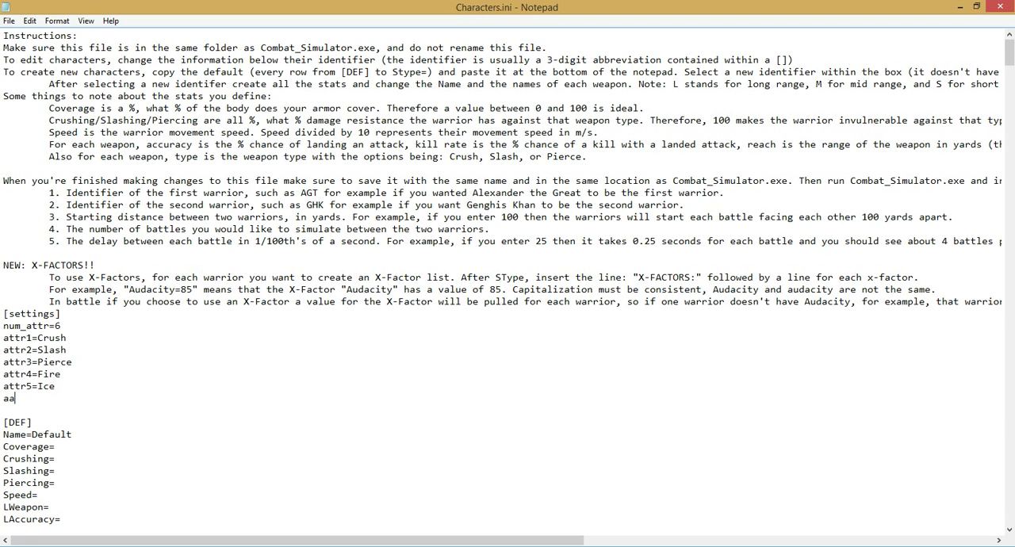
type("6=Thunder")
Step: Examine the armor and shield coverage and resistance lines in the [Vlad] character block
scroll(151, 333, "down", 4)
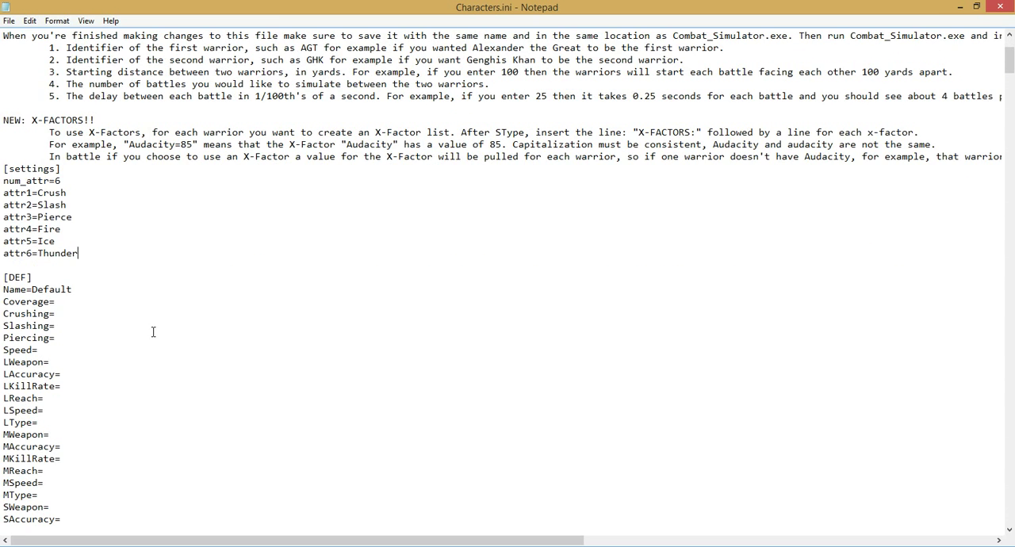
scroll(153, 331, "down", 8)
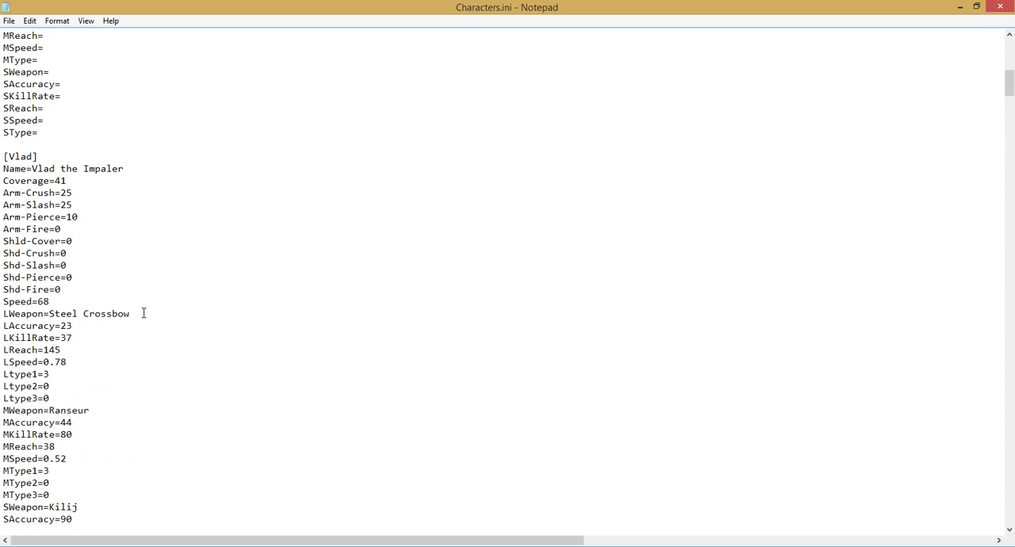
scroll(143, 314, "down", 5)
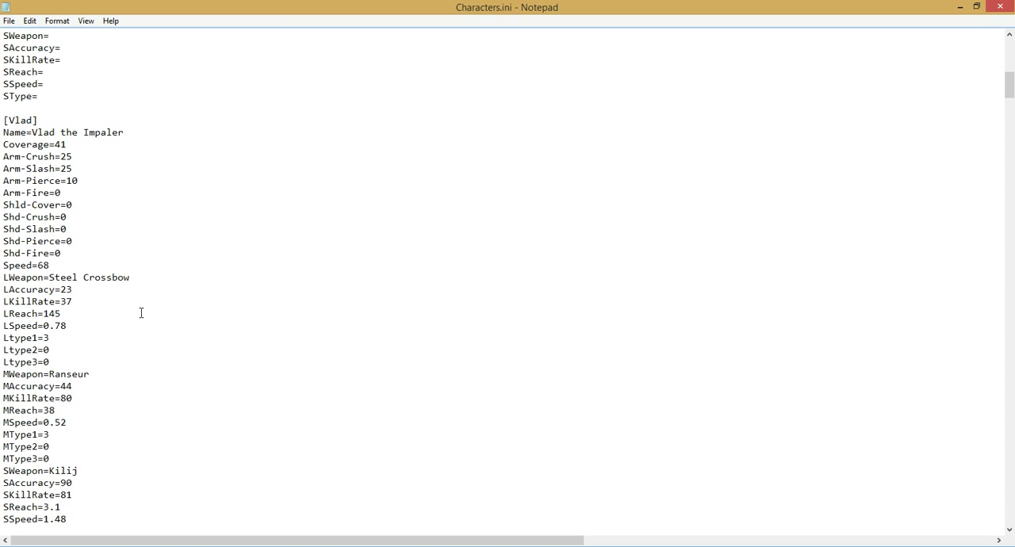
left_click_drag(3, 157, 99, 247)
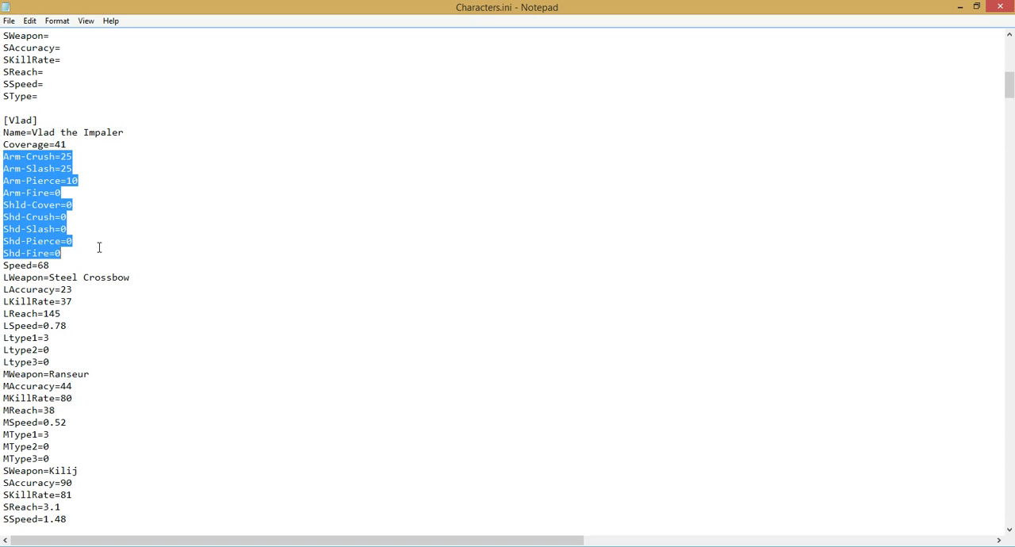
left_click_drag(79, 145, 1, 145)
left_click_drag(83, 205, 1, 205)
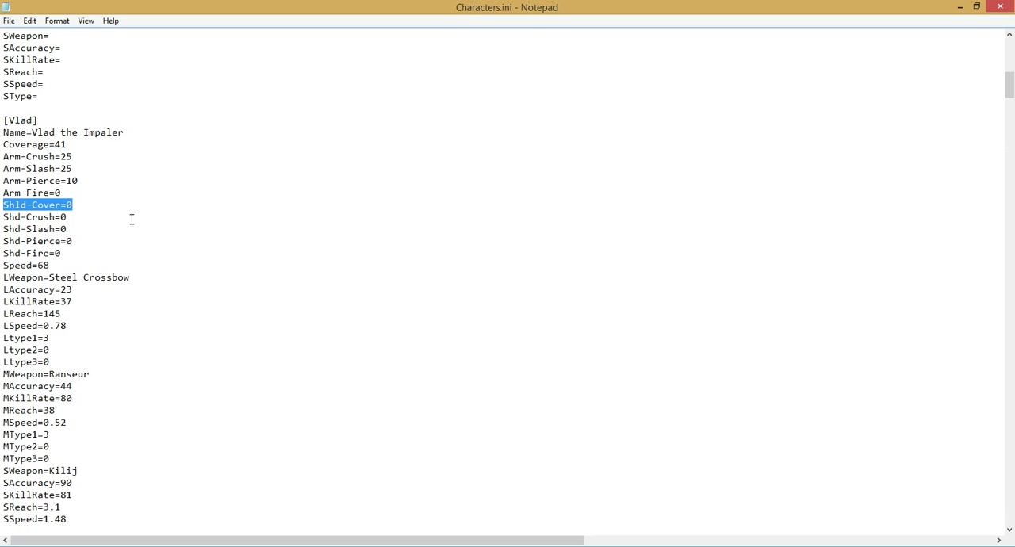
left_click_drag(68, 193, 1, 157)
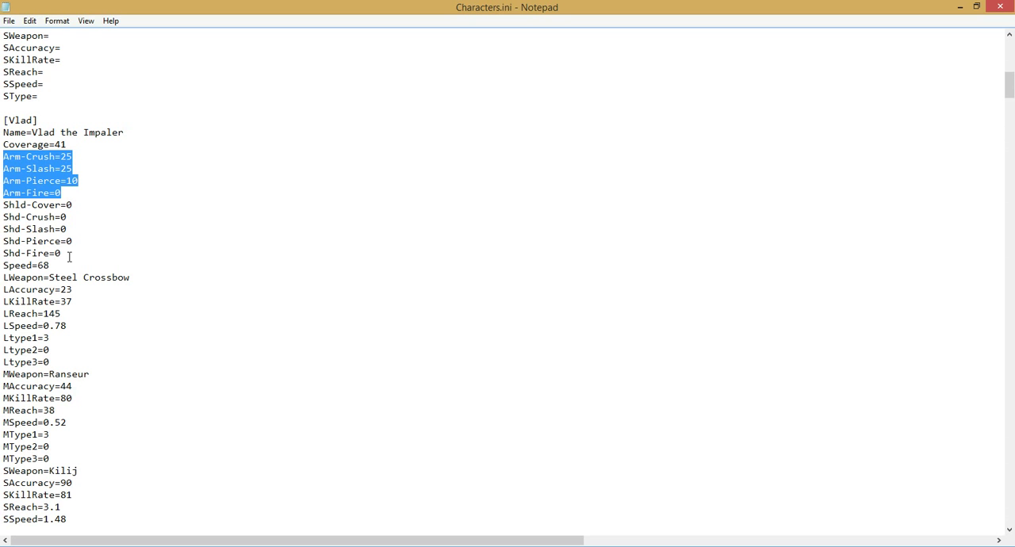
left_click_drag(68, 254, 1, 217)
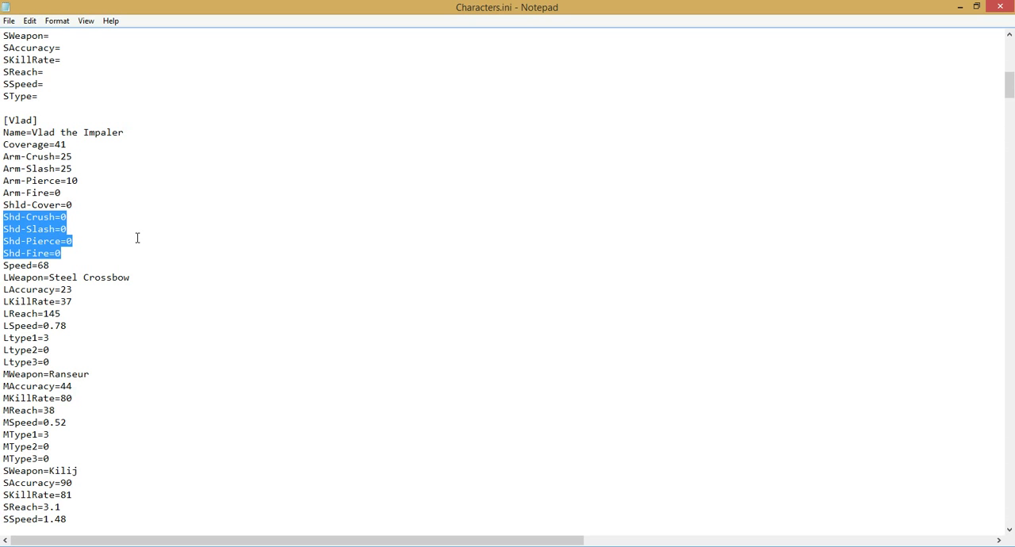
Step: Add the lines Arm-Ice=50 and Arm-Thunder=100 below Arm-Fire in the [Vlad] block
left_click(82, 196)
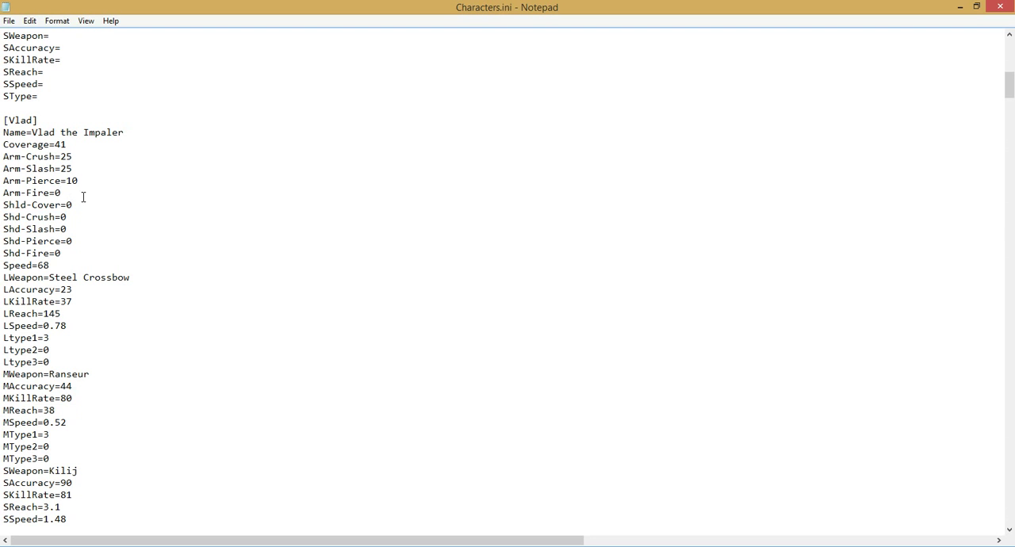
key("Return")
type("Arm-Ice=")
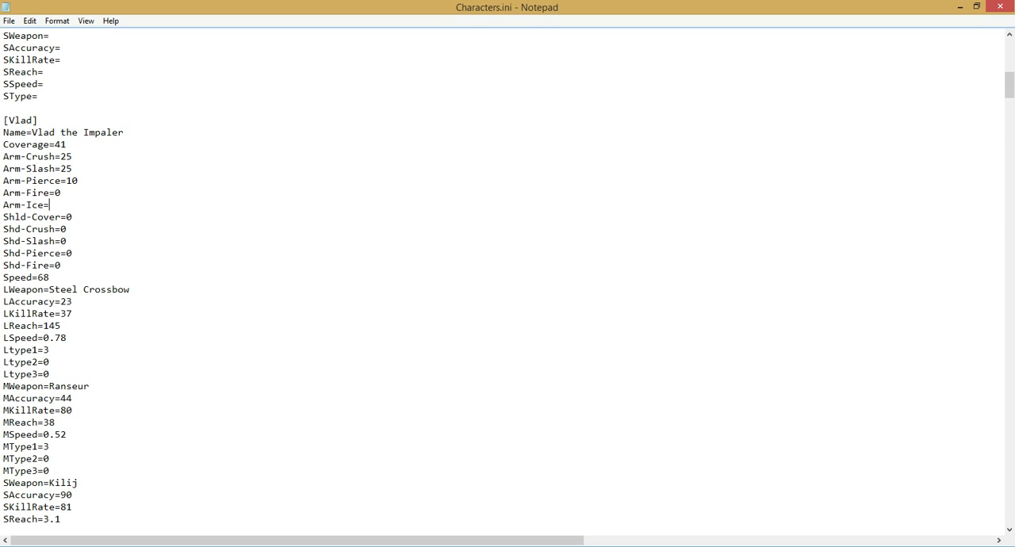
type("50")
key("Return")
type("Arm-Thunder=100")
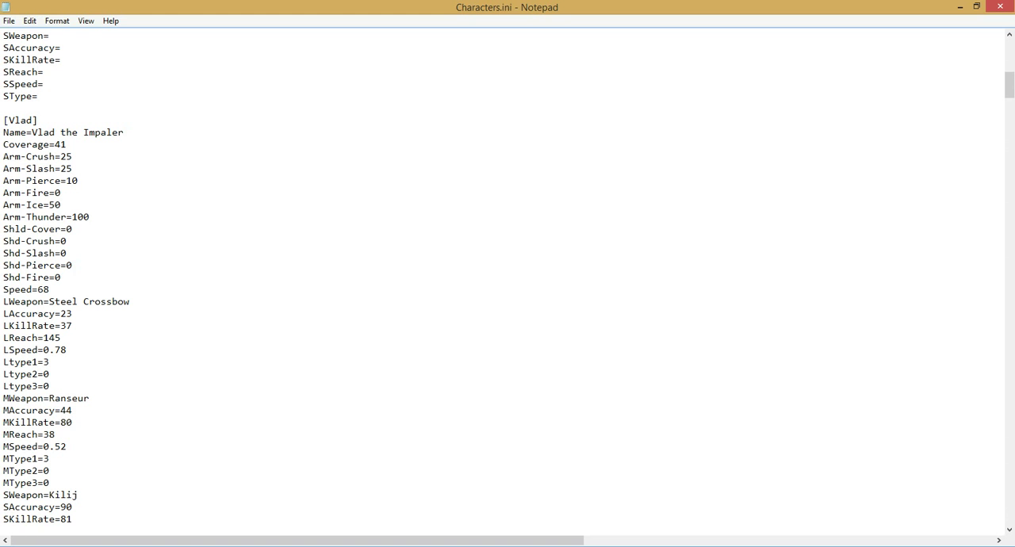
Step: Add the line Shd-Ice=15 below Shd-Fire in the [Vlad] block
key("Down")
key("Down")
key("Down")
key("Down")
key("Down")
key("Return")
type("Shd")
type("-F")
type("ce=15")
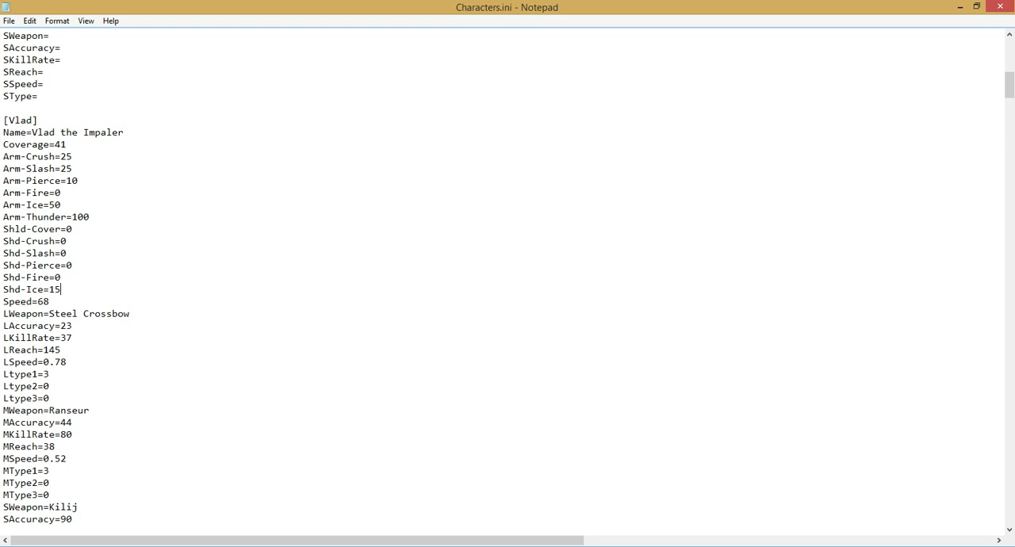
Step: Examine how Vlad's long and mid weapon type numbers relate to the numbered attributes in the [settings] block
scroll(83, 362, "down", 1)
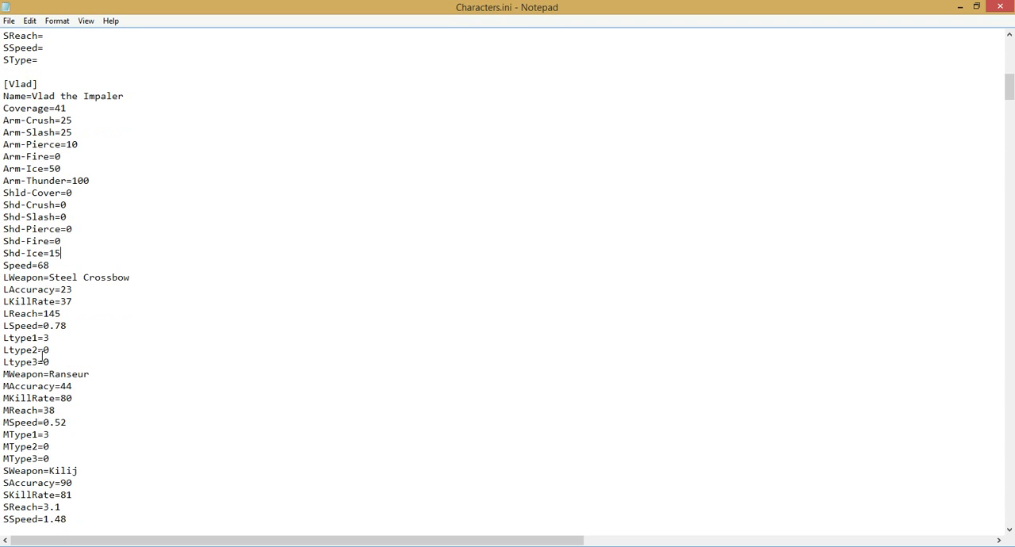
left_click_drag(28, 338, 4, 339)
left_click_drag(33, 435, 4, 436)
left_click_drag(32, 340, 3, 362)
mouse_move(49, 350)
left_mouse_down()
mouse_move(42, 358)
mouse_move(44, 339)
left_mouse_up()
scroll(84, 307, "up", 6)
scroll(86, 301, "up", 8)
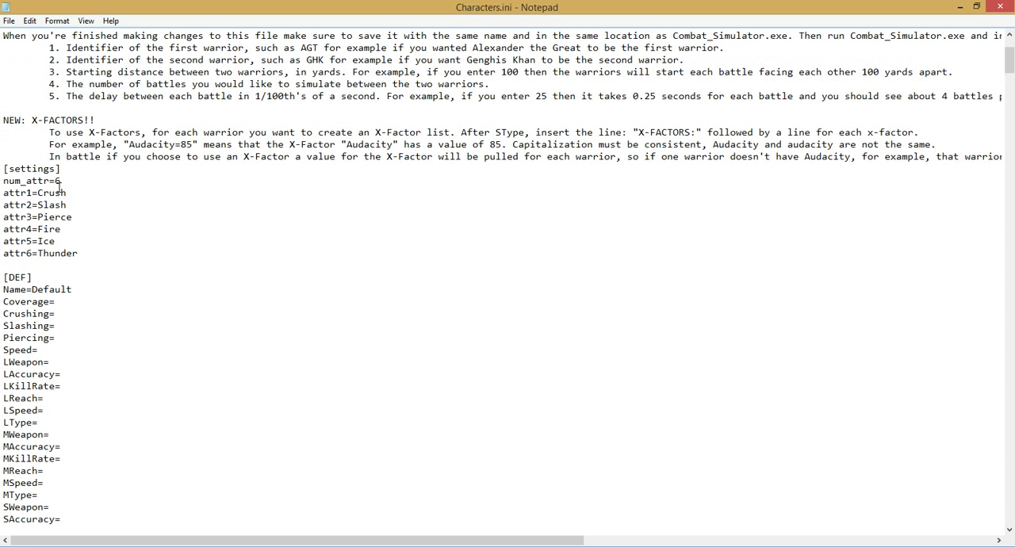
scroll(26, 304, "down", 12)
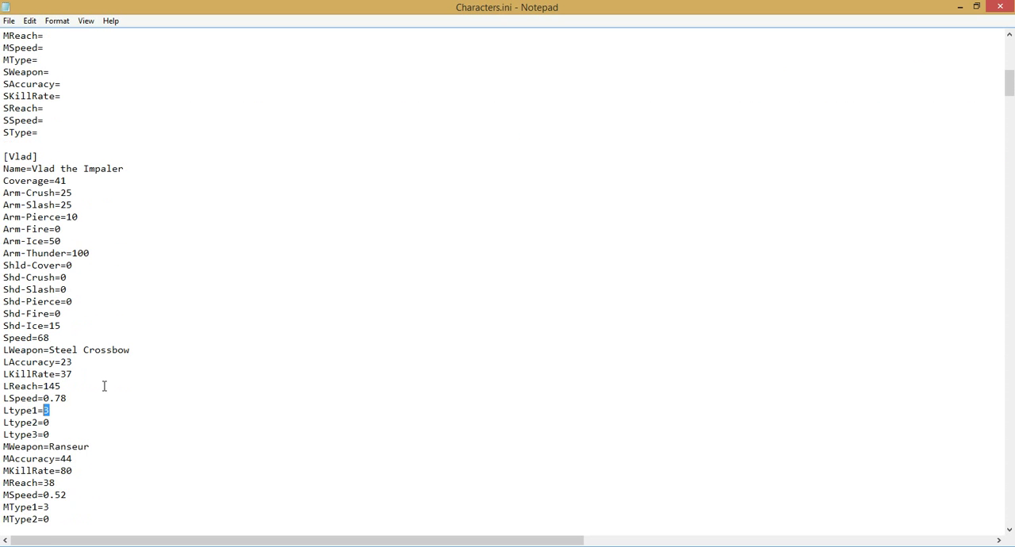
scroll(124, 412, "down", 5)
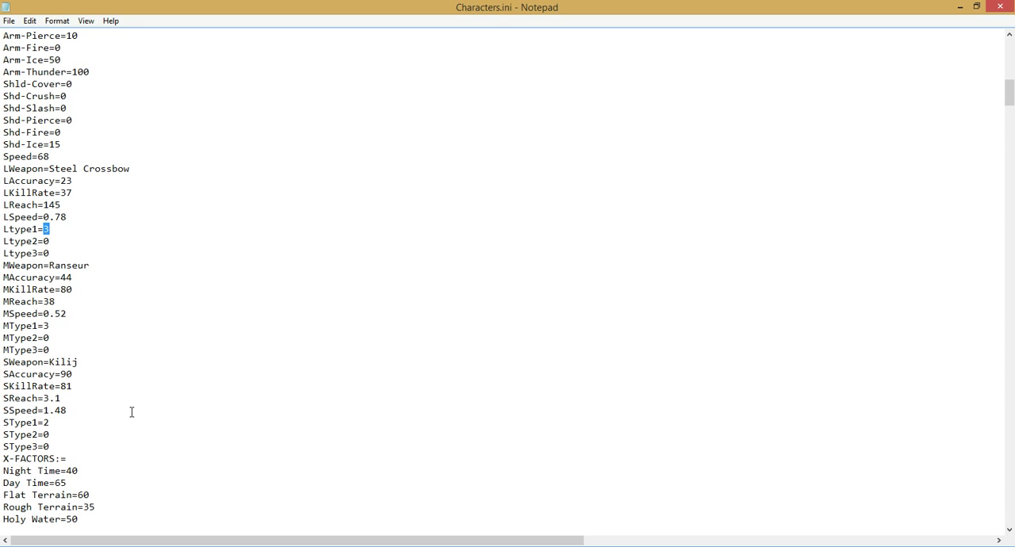
Step: Examine the long, mid and short weapon type values in the [Zieg] block at the end of the file
key("ctrl+End")
scroll(169, 452, "up", 2)
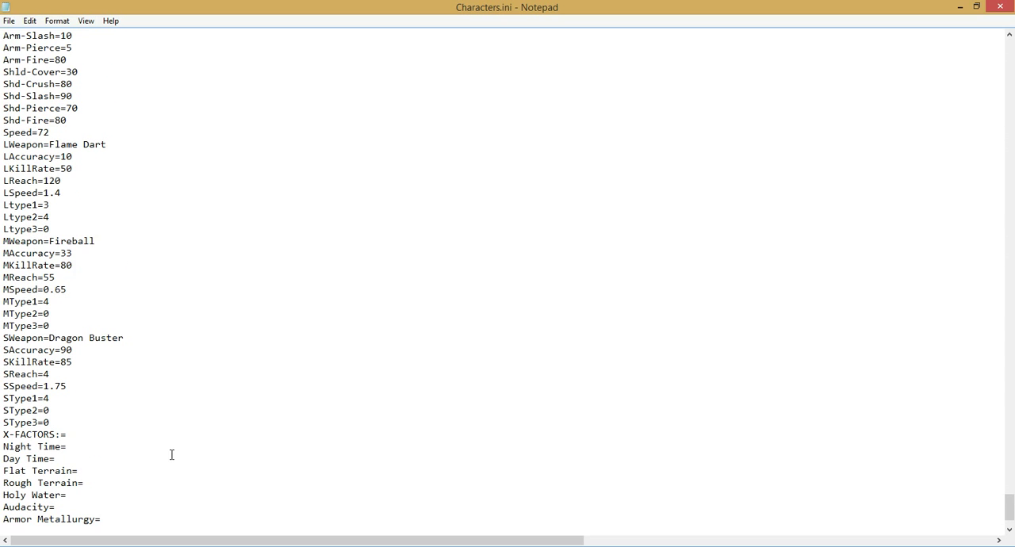
scroll(162, 446, "down", 2)
scroll(83, 255, "up", 2)
left_click_drag(50, 218, 44, 206)
left_click_drag(57, 302, 43, 302)
left_click_drag(59, 399, 43, 399)
scroll(98, 415, "up", 4)
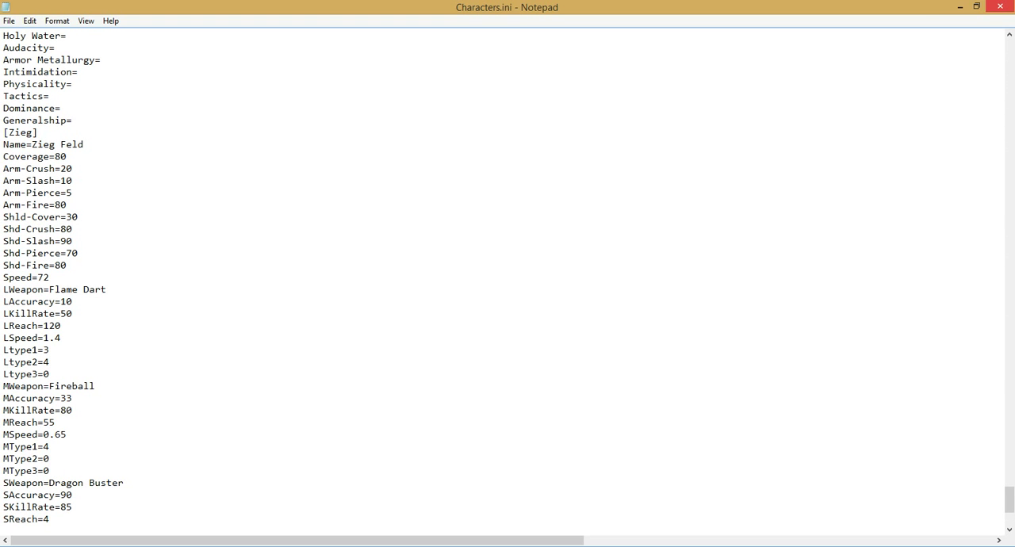
Step: Return to the start of Characters.ini and close it without saving the edits
key("ctrl+Home")
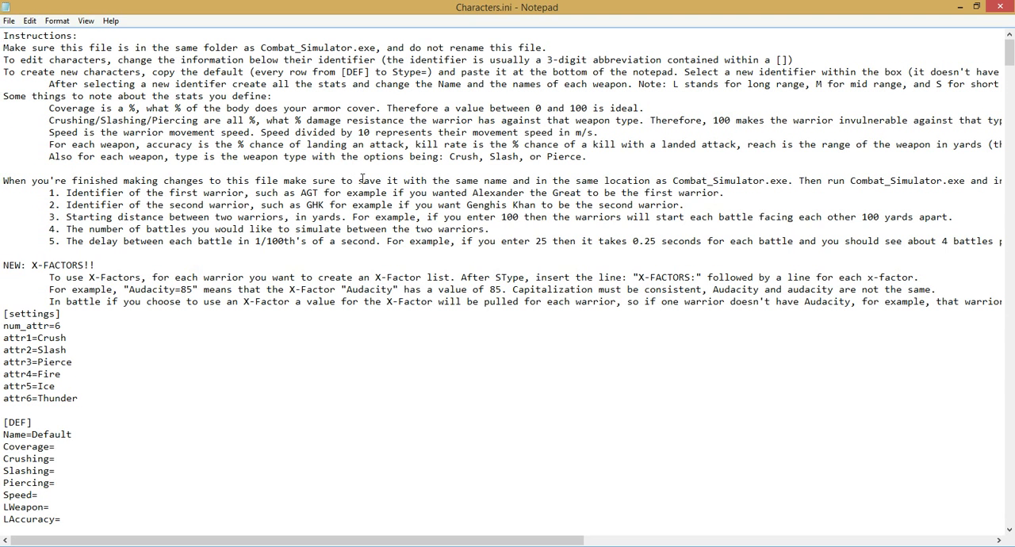
left_click(1000, 7)
left_click(530, 295)
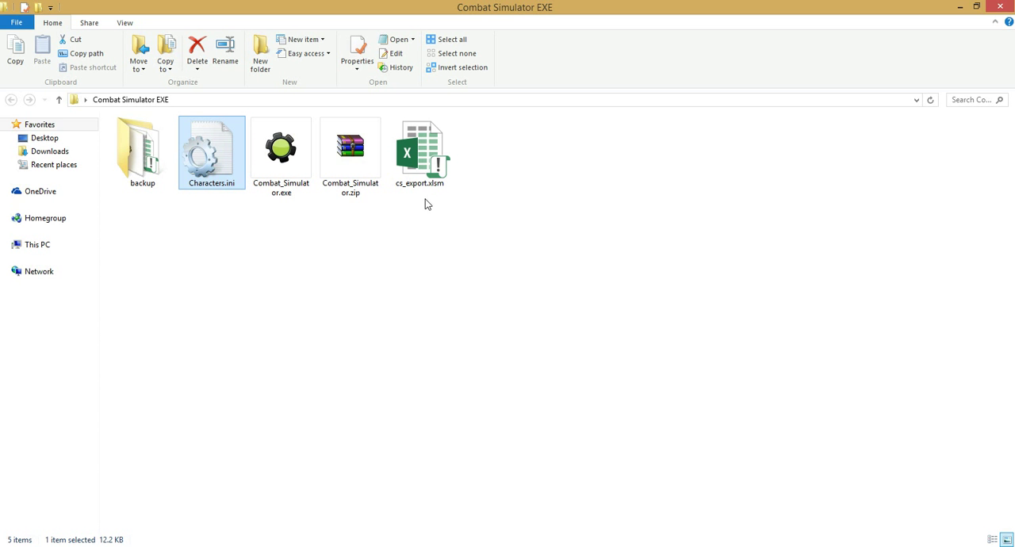
Step: Open cs_export.xlsm in Excel and select the armor and shield labels in A5:A13 of the Warrior List sheet
double_click(425, 187)
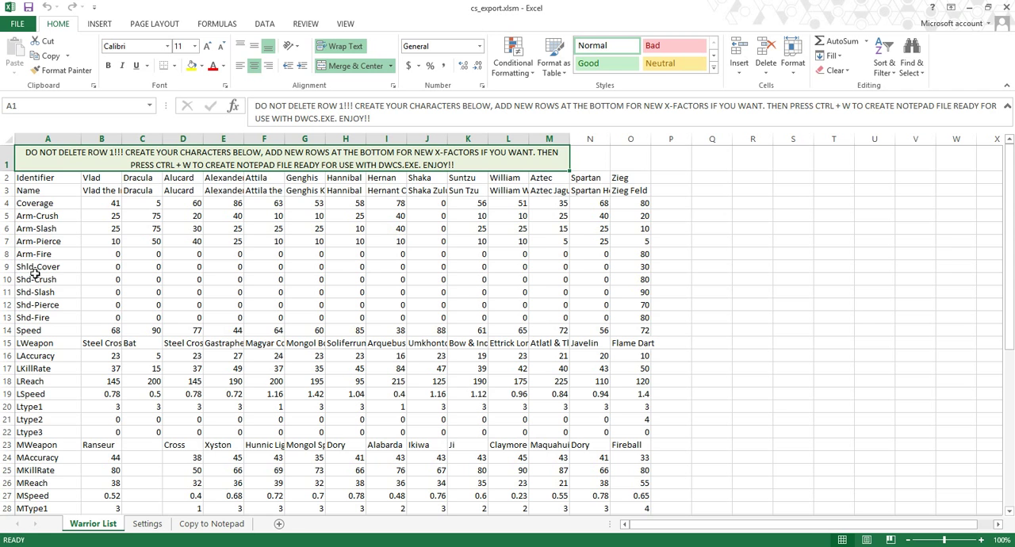
left_click_drag(48, 214, 46, 316)
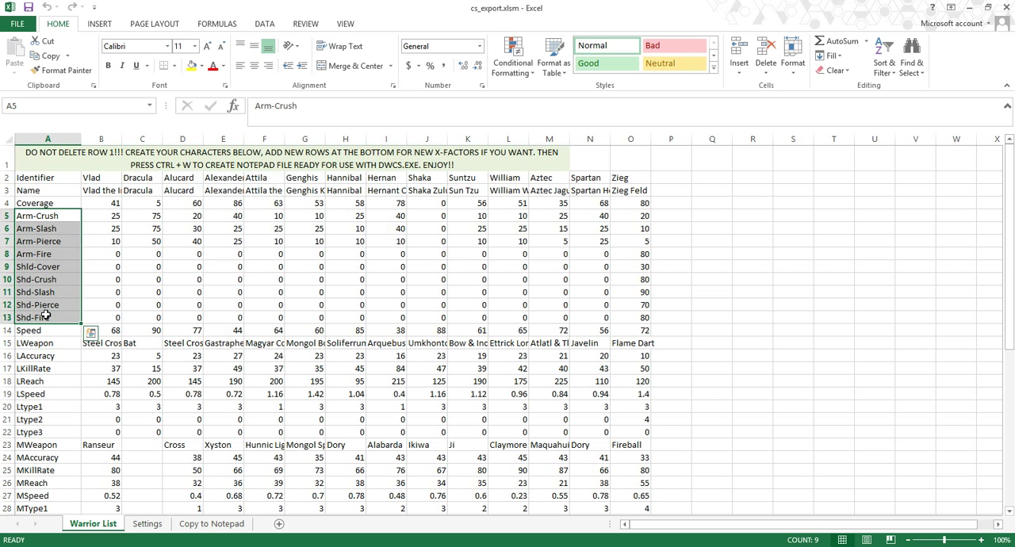
Step: Insert two blank rows above the Shld-Cover row on the Warrior List sheet
left_click(67, 217)
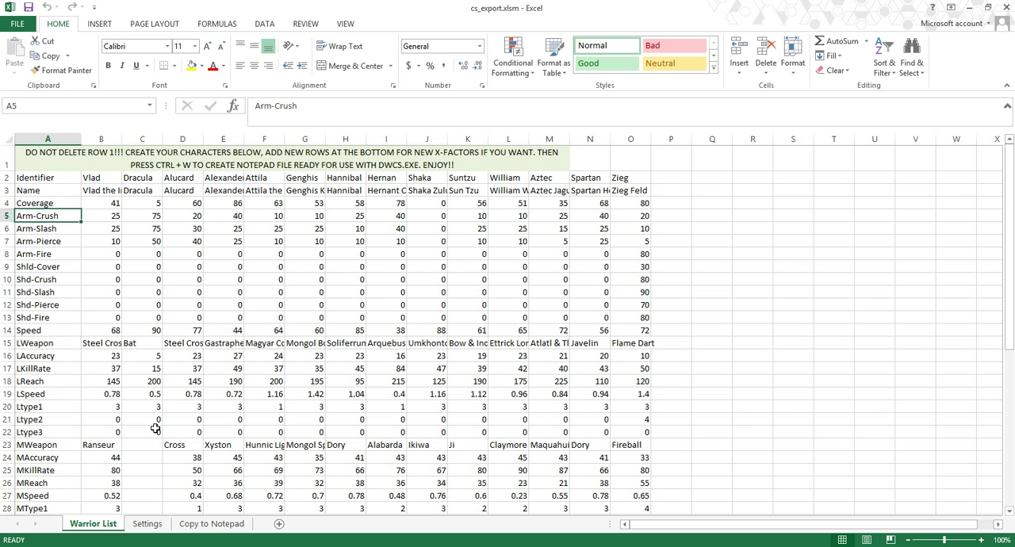
right_click(6, 267)
left_click(60, 357)
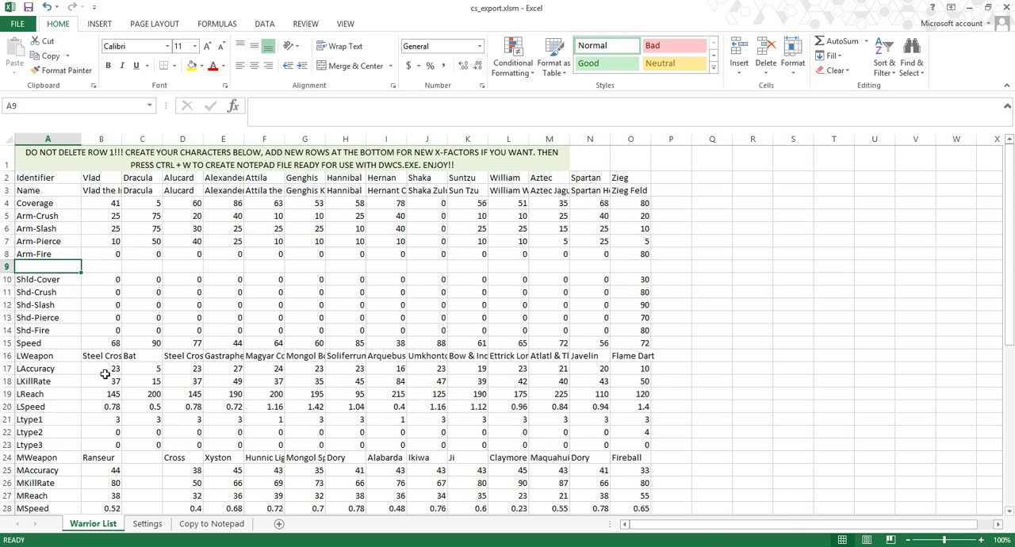
right_click(7, 280)
left_click(65, 372)
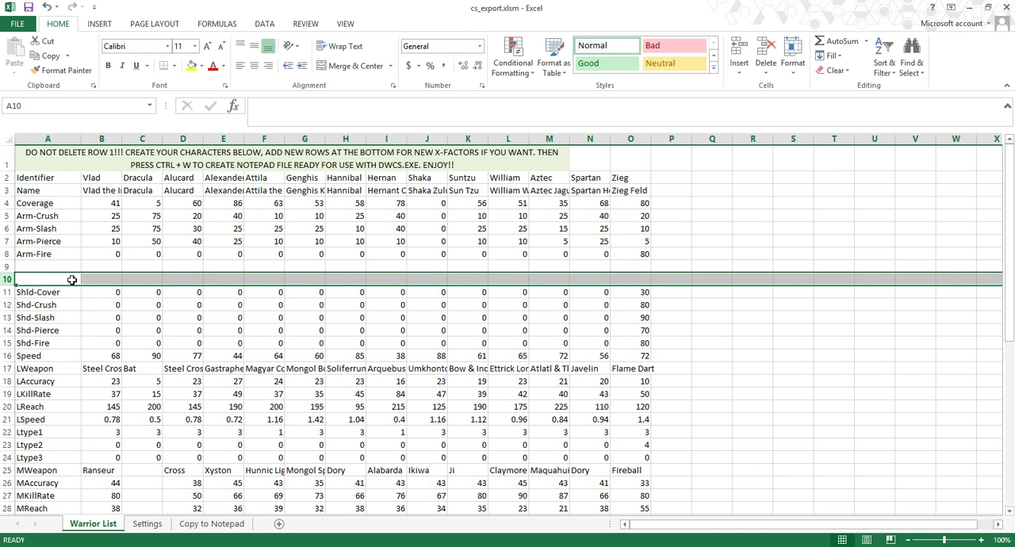
Step: Label the two blank rows below Arm-Fire as Arm-Ice and Arm-Thunder in A9 and A10
left_click(65, 262)
type("Arm-")
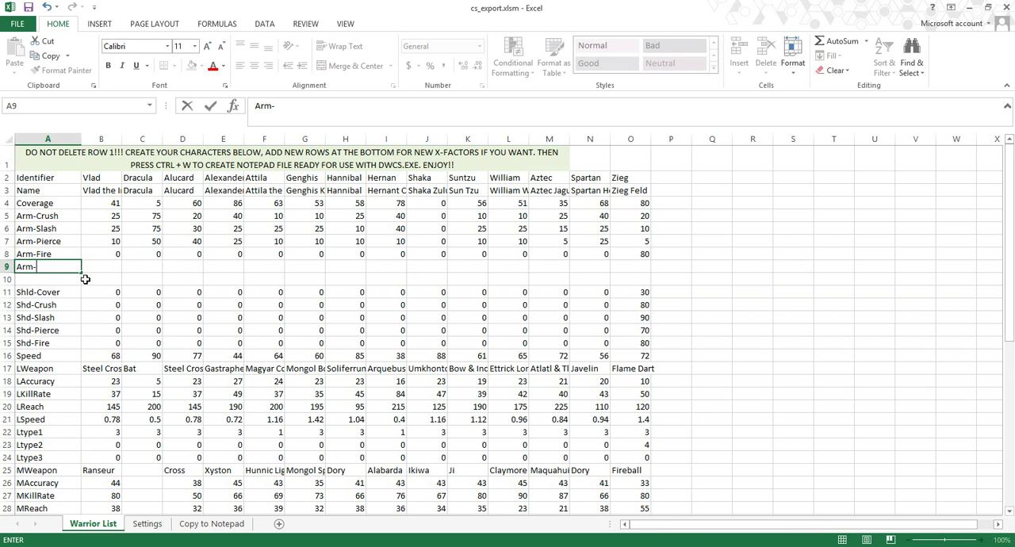
type("Ice")
key("Return")
type("Arm-Thunder")
Step: Insert two rows above the Speed row and label them Shd-Ice and Shd-Thunder
left_click_drag(9, 358, 8, 371)
right_click(52, 362)
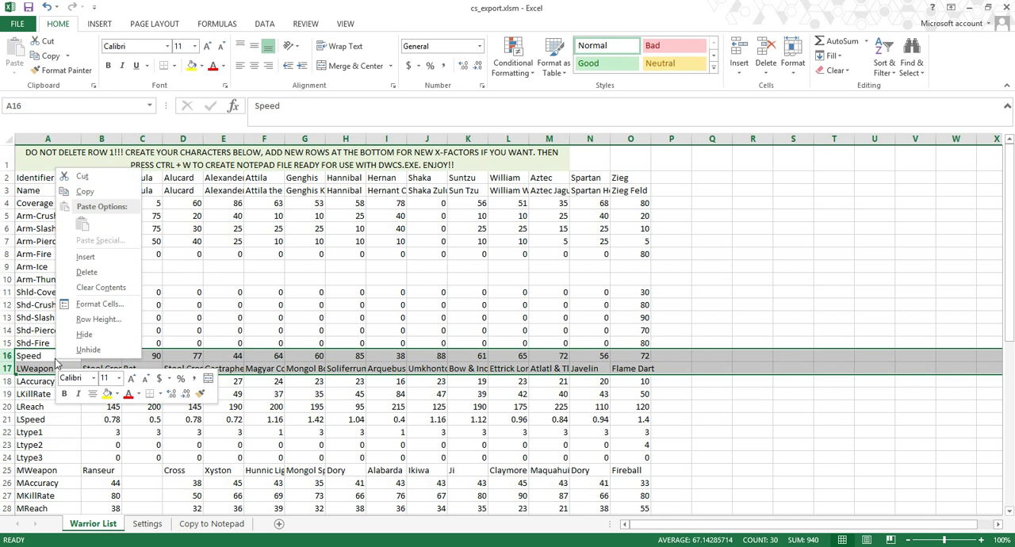
left_click(91, 262)
left_click(59, 355)
type("Shd-Ice")
key("Return")
type("Shd-Thunder")
Step: Set Zieg's Shd-Ice and Shd-Thunder resistances to 99
key("Up")
key("Right")
key("Right")
key("Right")
key("Right")
key("Right")
key("Right")
key("Right")
key("Right")
key("Right")
key("Right")
key("Right")
key("Right")
key("Right")
key("Right")
key("Right")
key("Right")
key("Left")
key("Left")
key("Down")
type("99")
key("Up")
type("99")
key("Up")
Step: Insert a row above MWeapon and label it Ltype4
scroll(166, 378, "down", 3)
left_click_drag(59, 331, 131, 352)
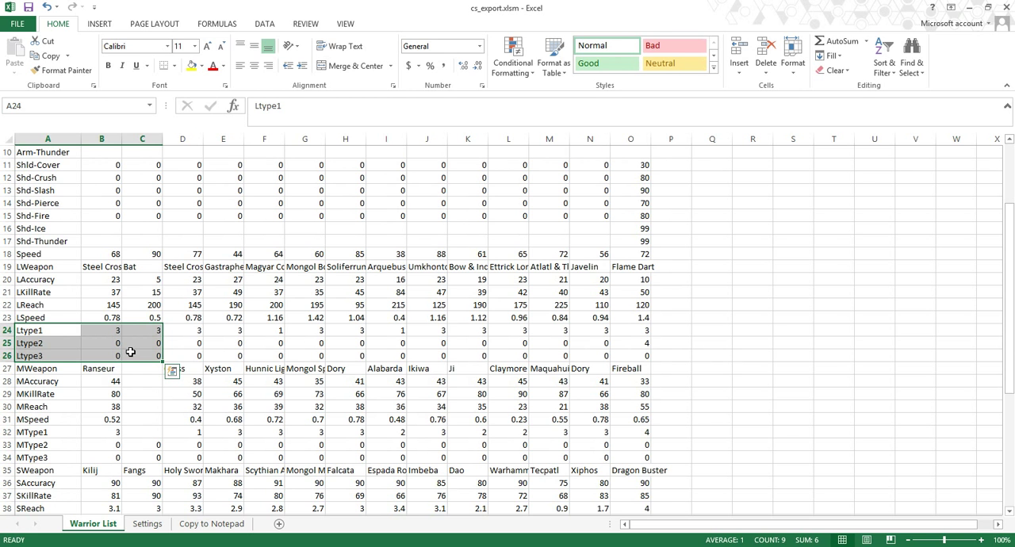
right_click(9, 368)
left_click(58, 266)
type("Ltype4")
key("Return")
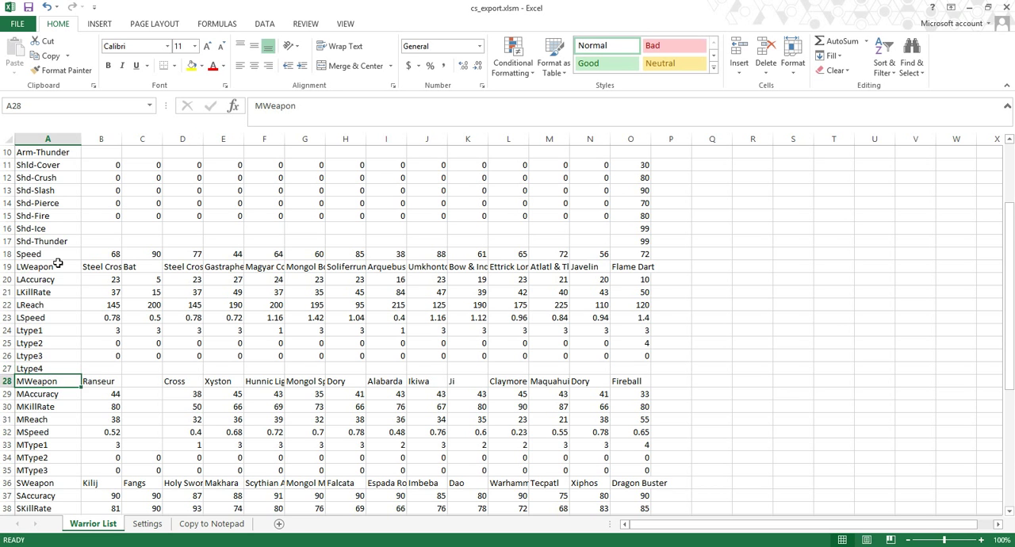
Step: Examine the long weapon type rows, comparing Vlad's Ltype1 and Ltype2 values with those of Zieg's Flame Dart
key("Up")
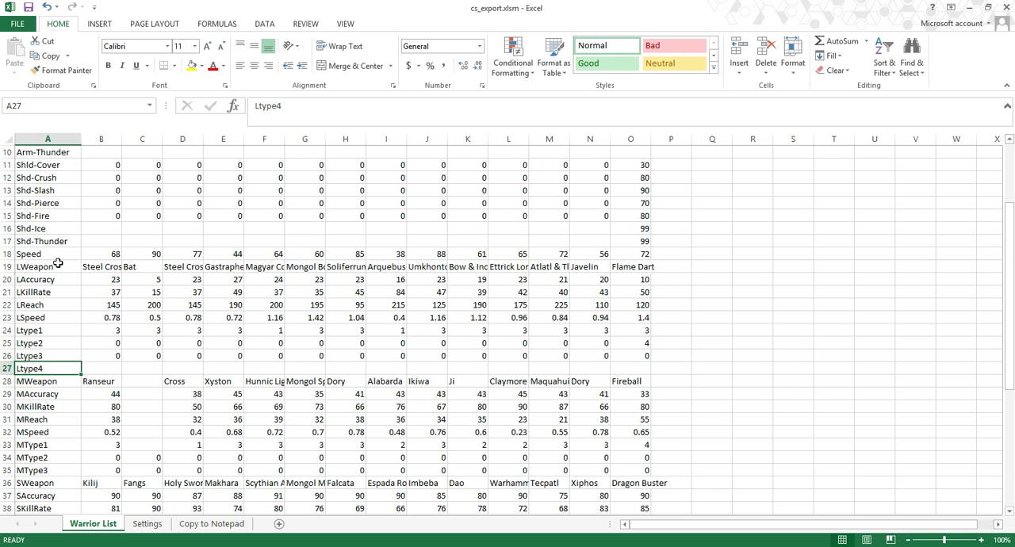
left_click_drag(65, 357, 60, 330)
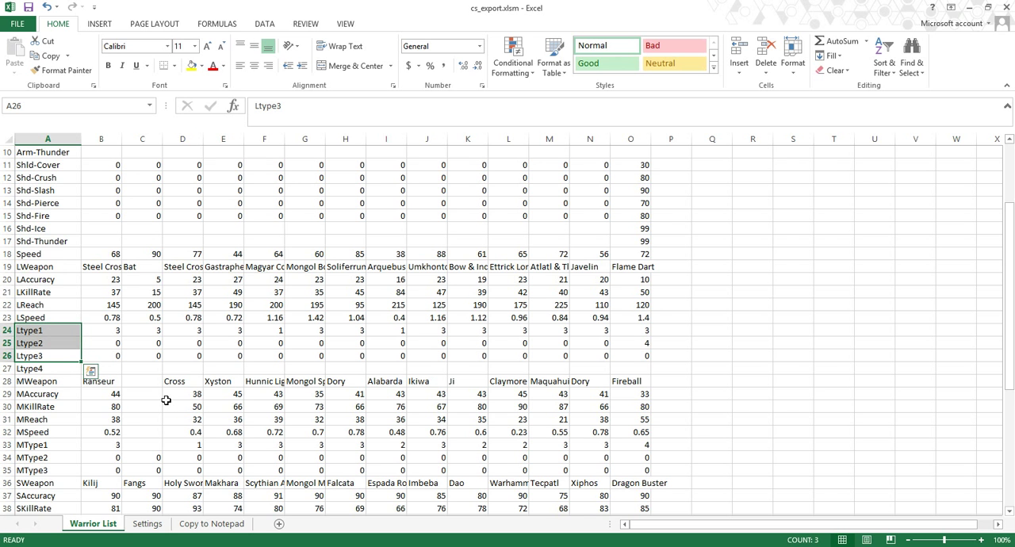
scroll(193, 383, "up", 1)
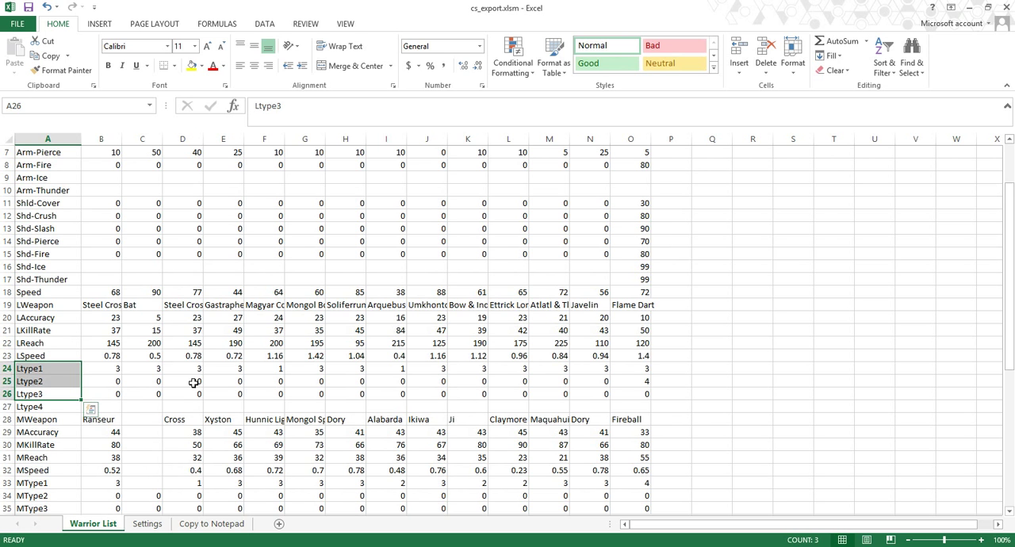
left_click(632, 330)
left_click(113, 330)
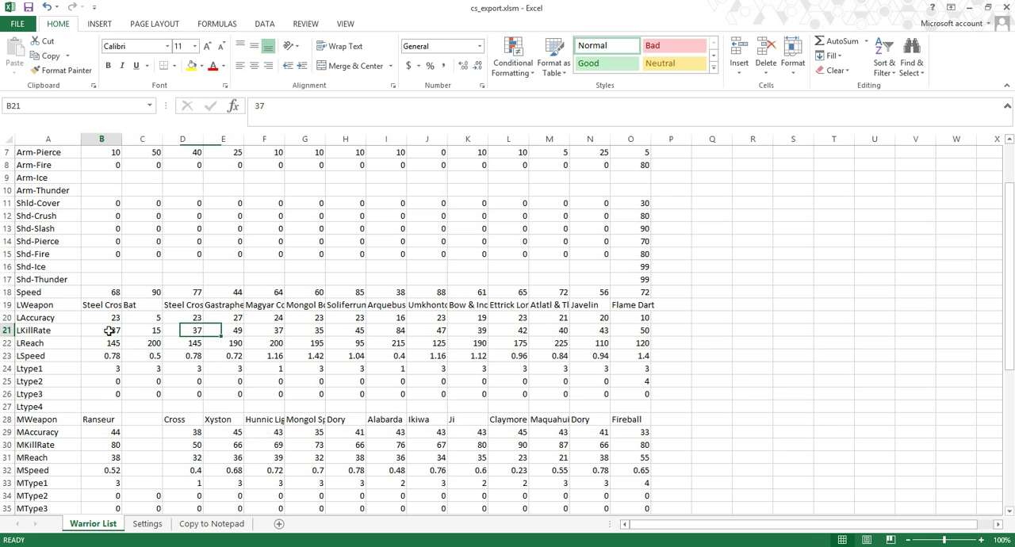
left_click_drag(107, 368, 111, 383)
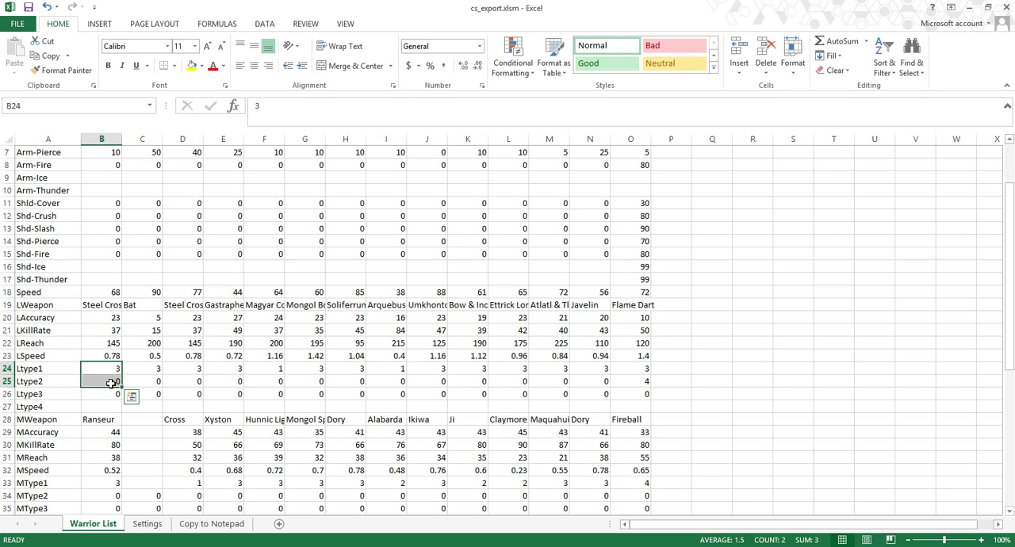
left_click_drag(111, 383, 638, 385)
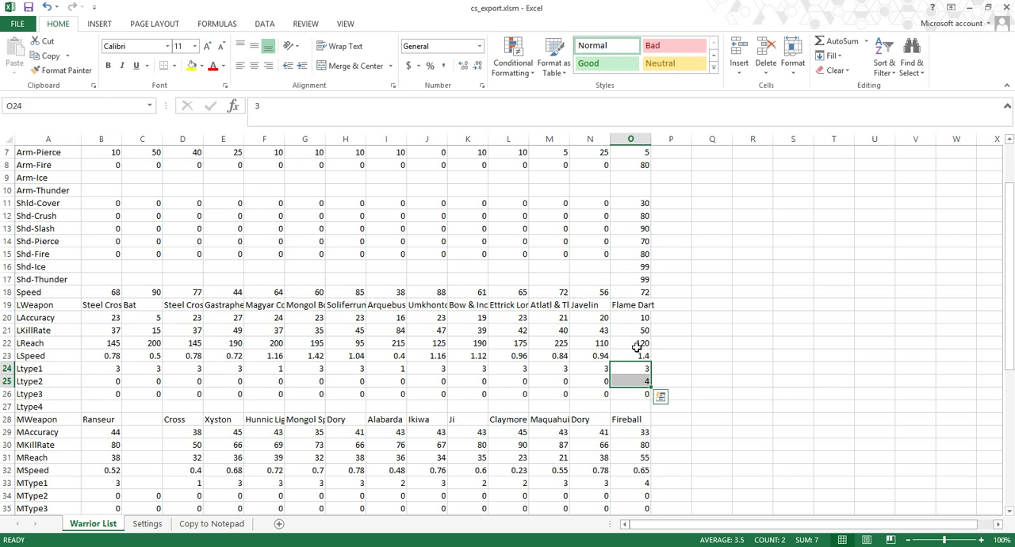
left_click(645, 305)
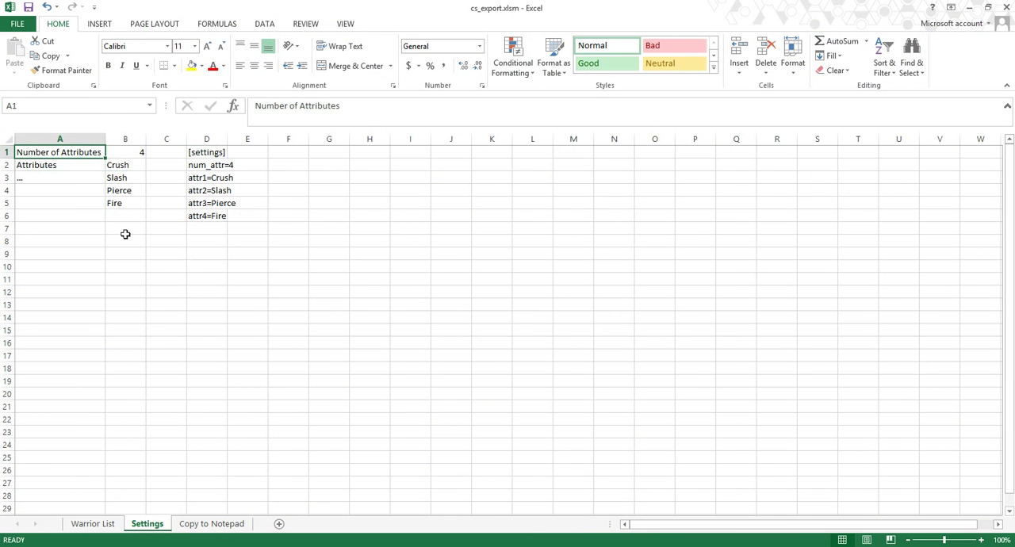
Step: Add Ice and Thunder to the attribute list in B6:B7 of the Settings sheet and set the number of attributes to 6
left_click(127, 218)
type("Ice")
key("Return")
type("Thunder")
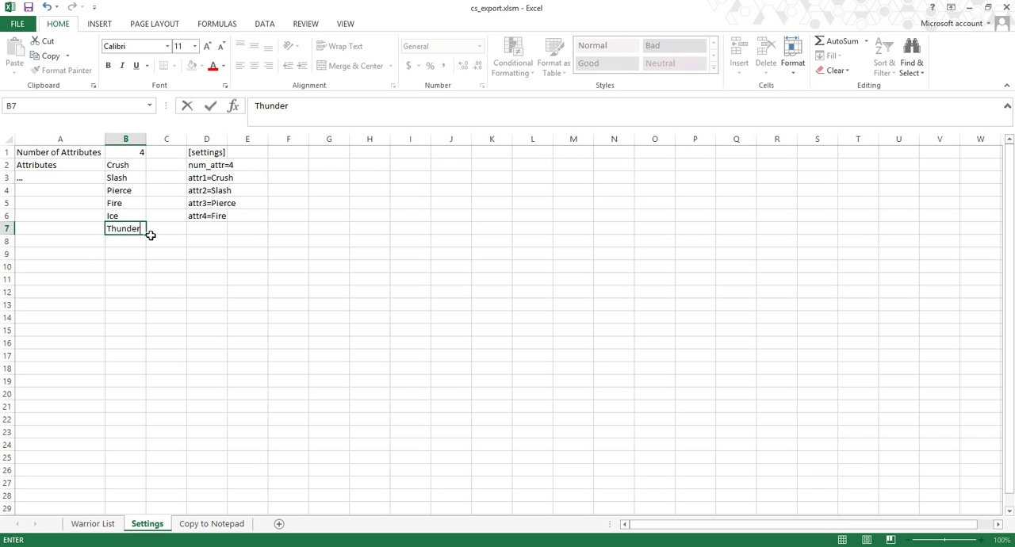
key("ctrl+Up")
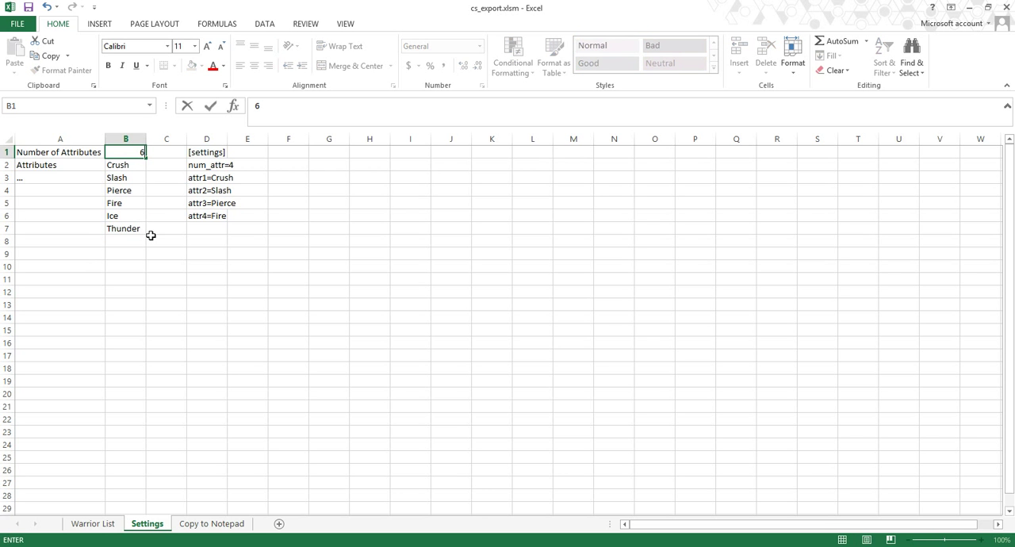
Step: Copy the attribute line formula in D6 down through D8 to cover the two added attributes
left_click(202, 214)
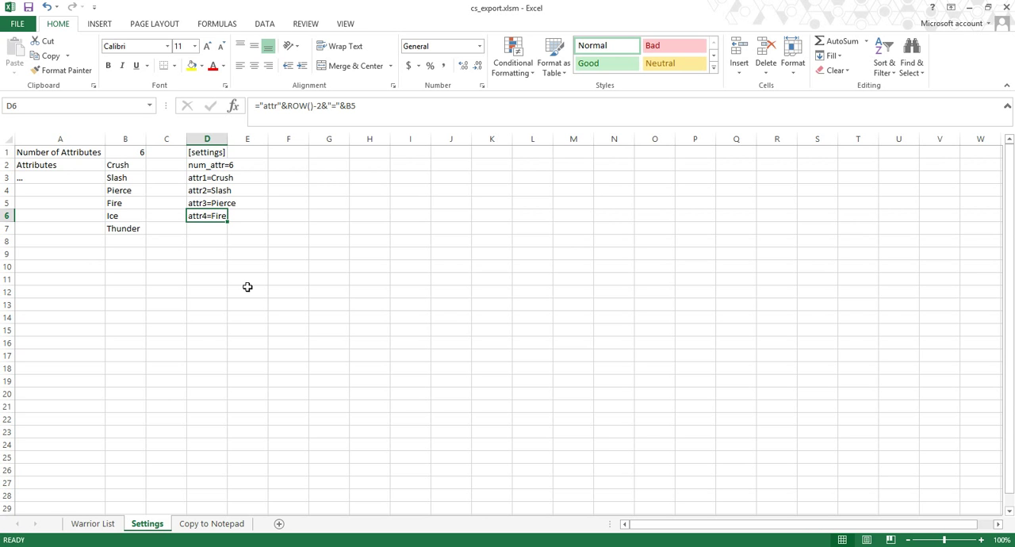
key("ctrl+c")
key("shift+Down")
key("shift+Down")
key("ctrl+v")
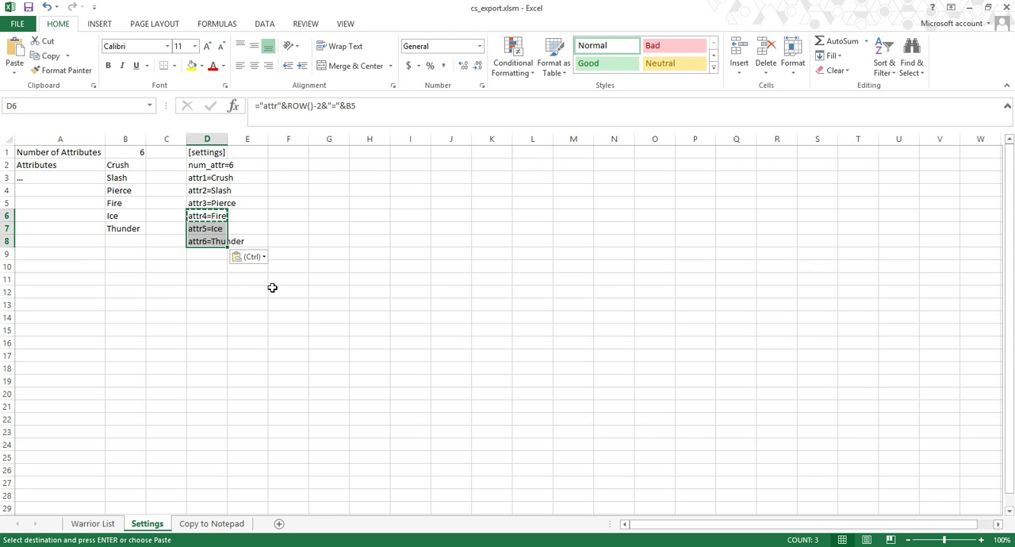
Step: Copy the complete [settings] block in D1:D8 of the Settings sheet
key("ctrl+Home")
key("Escape")
left_click_drag(208, 153, 203, 241)
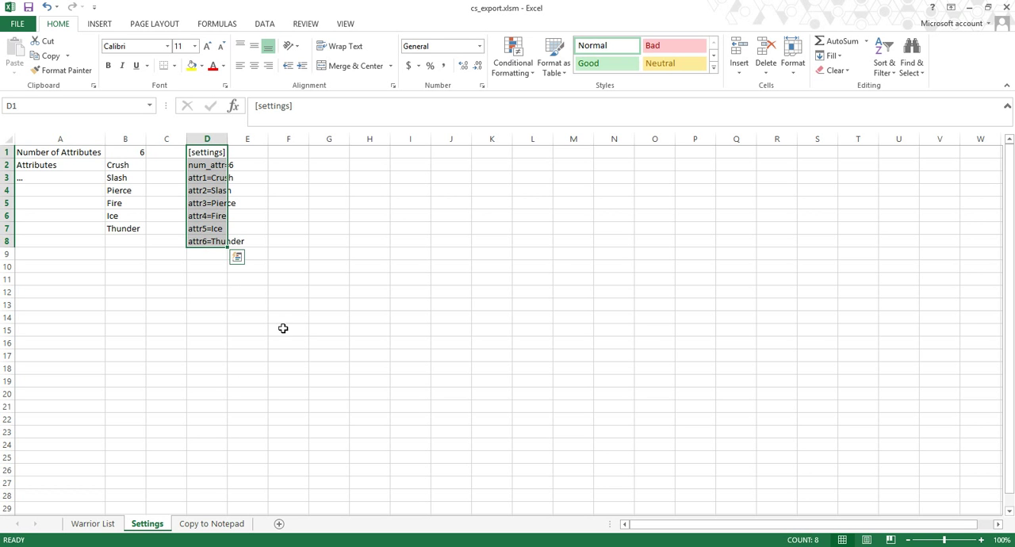
key("ctrl+c")
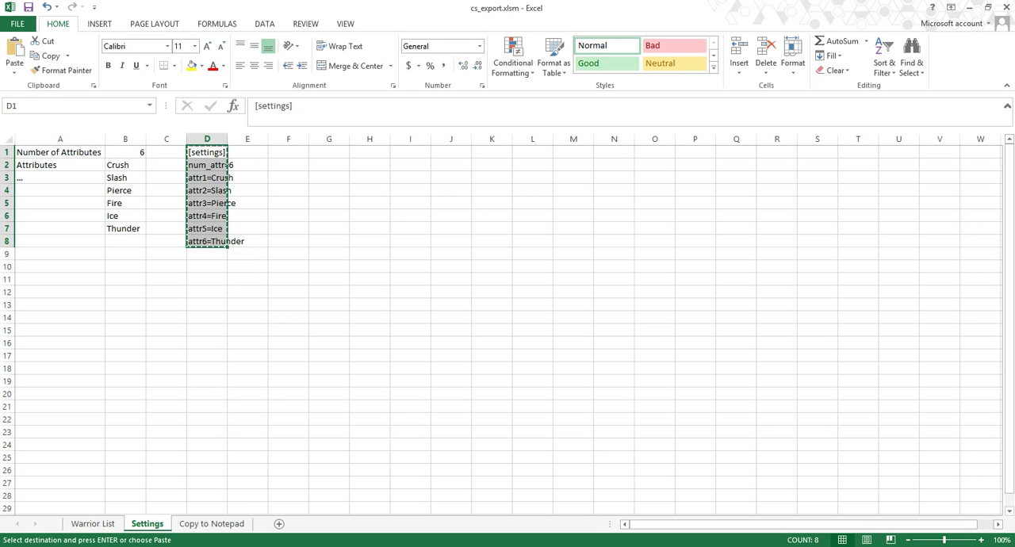
Step: Discard the old untitled Notepad text, open a new Notepad window and paste the [settings] block into it
right_click(169, 546)
left_click(169, 546)
left_click(169, 546)
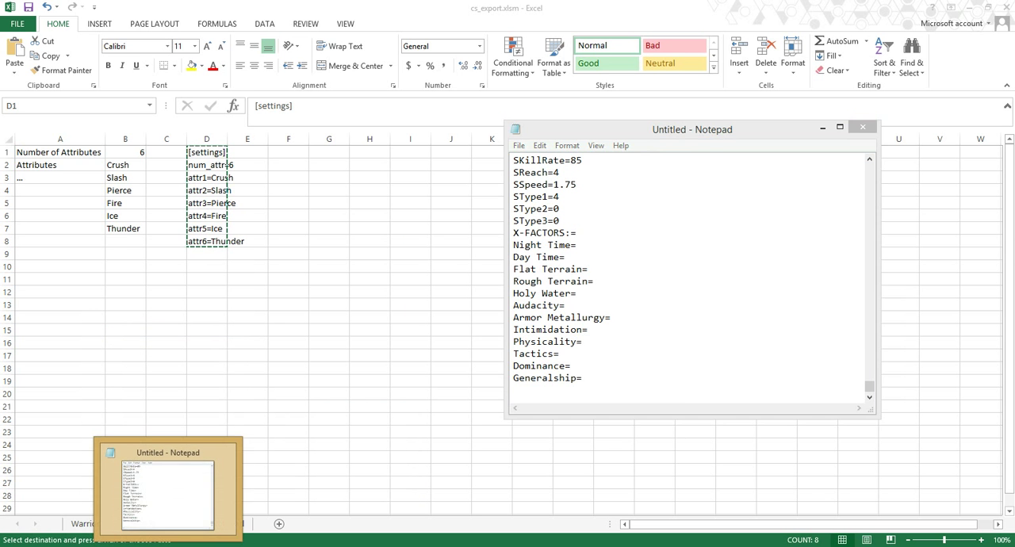
right_click(169, 546)
left_click(139, 526)
left_click(536, 279)
left_click(169, 546)
key("ctrl+v")
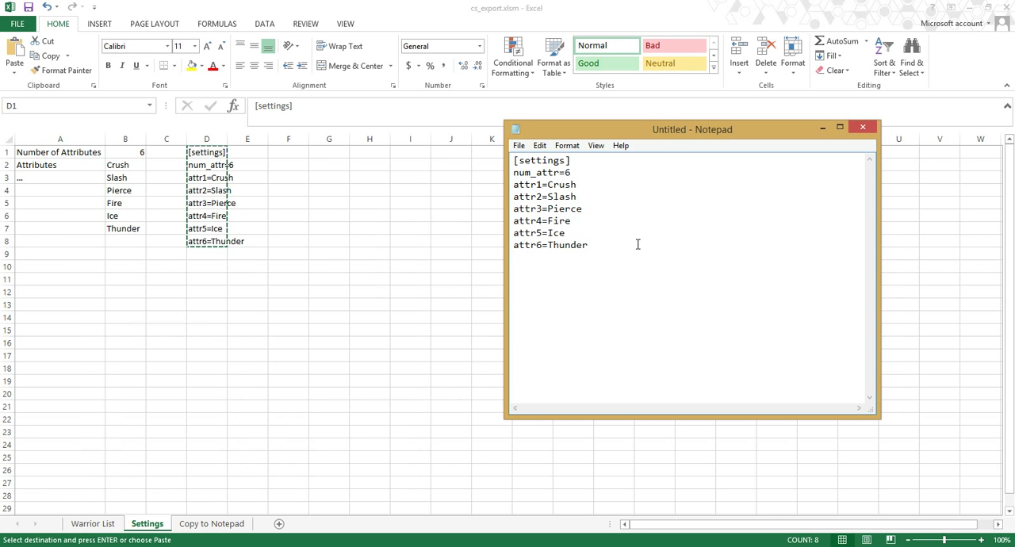
Step: Return to the Warrior List sheet in Excel and run the export_to_text macro
left_click(108, 523)
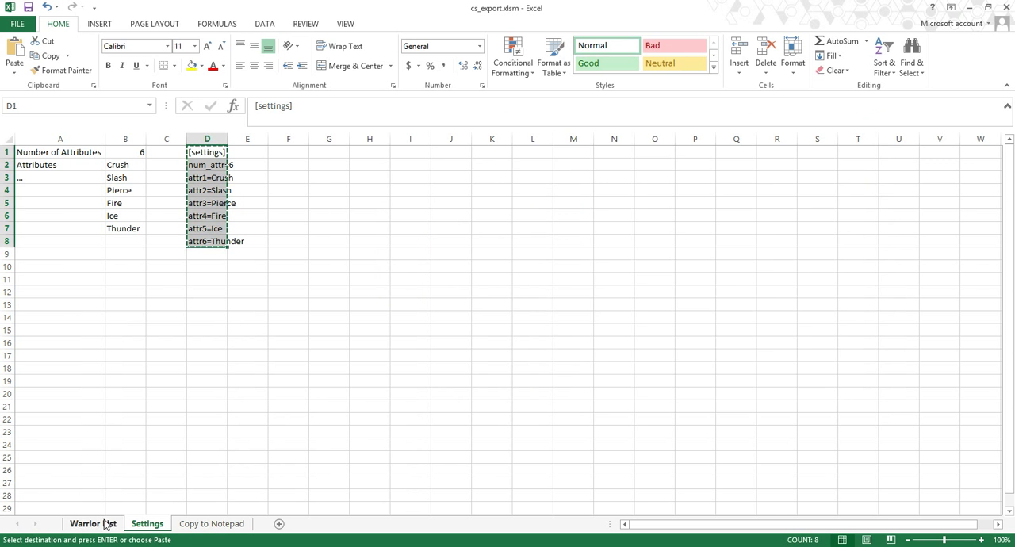
left_click(93, 523)
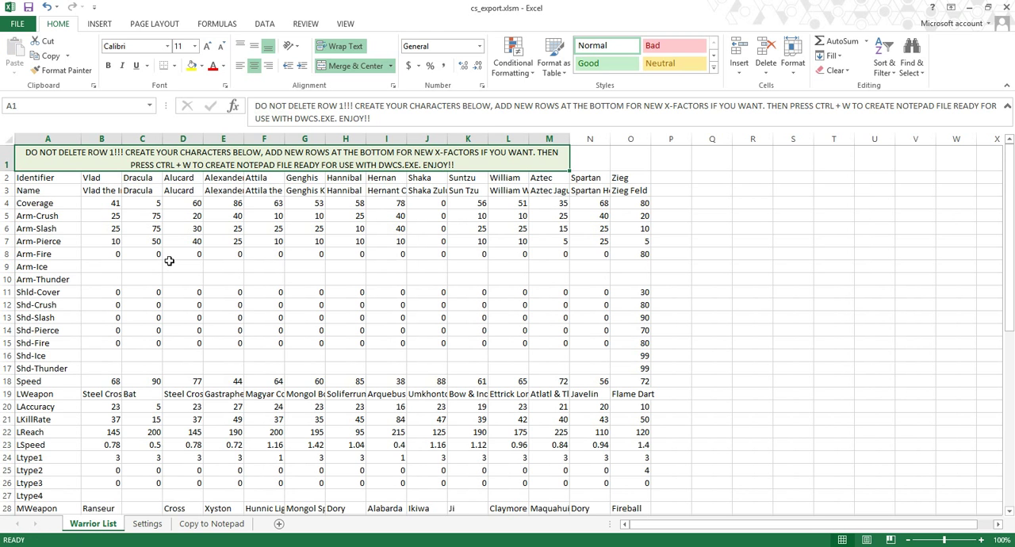
key("alt+F8")
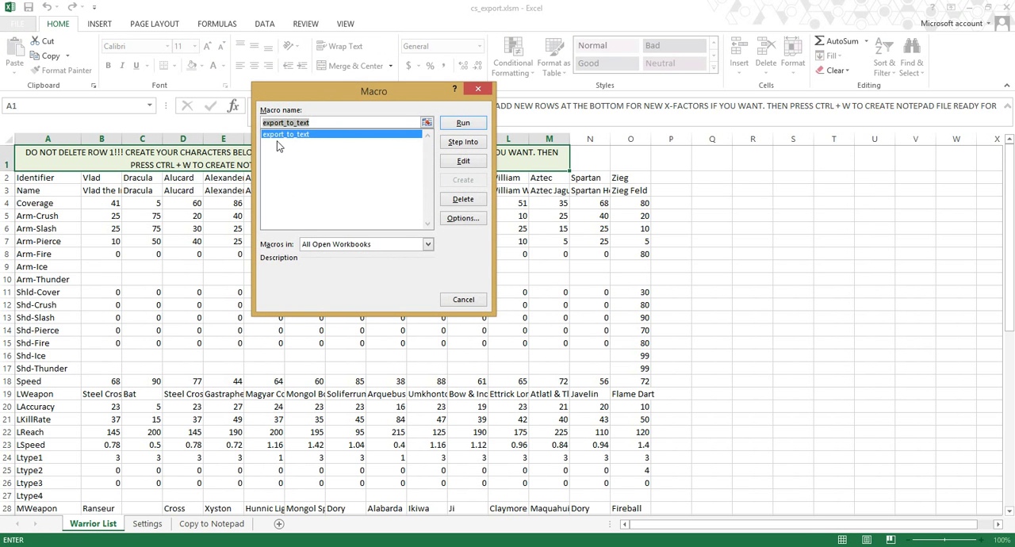
left_click(469, 124)
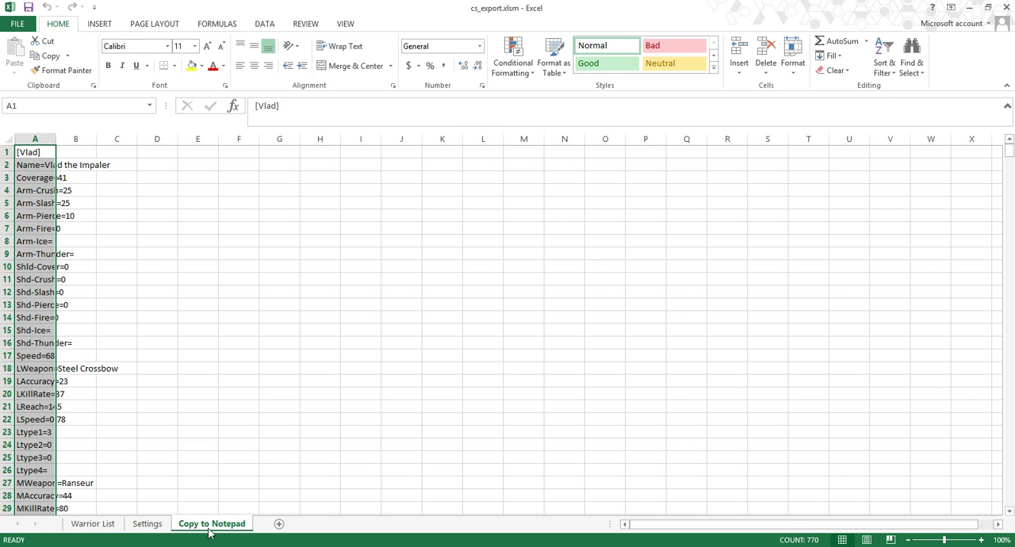
Step: Copy all exported warrior text from column A of the Copy to Notepad sheet and paste it after the [settings] block in Notepad
scroll(40, 200, "down", 7)
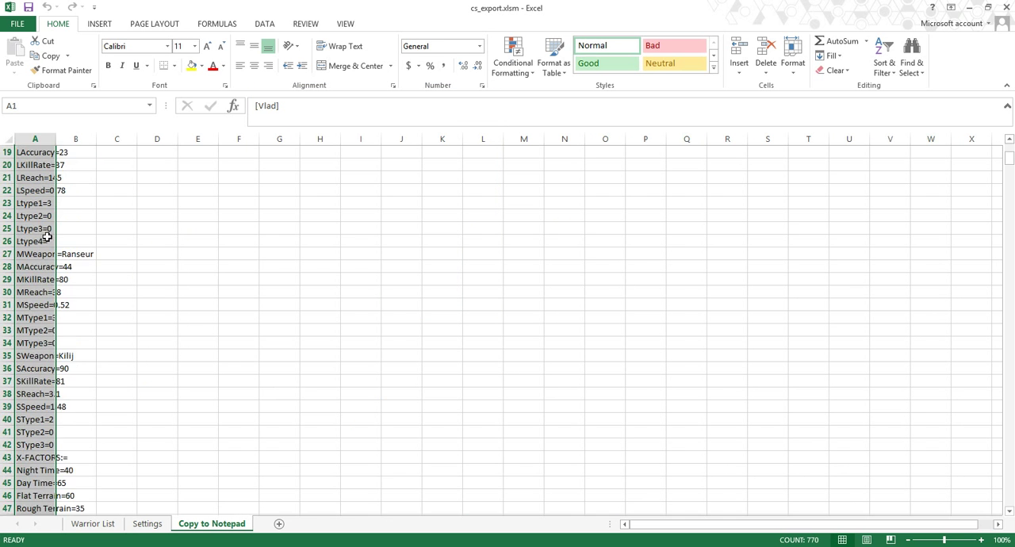
scroll(53, 262, "up", 7)
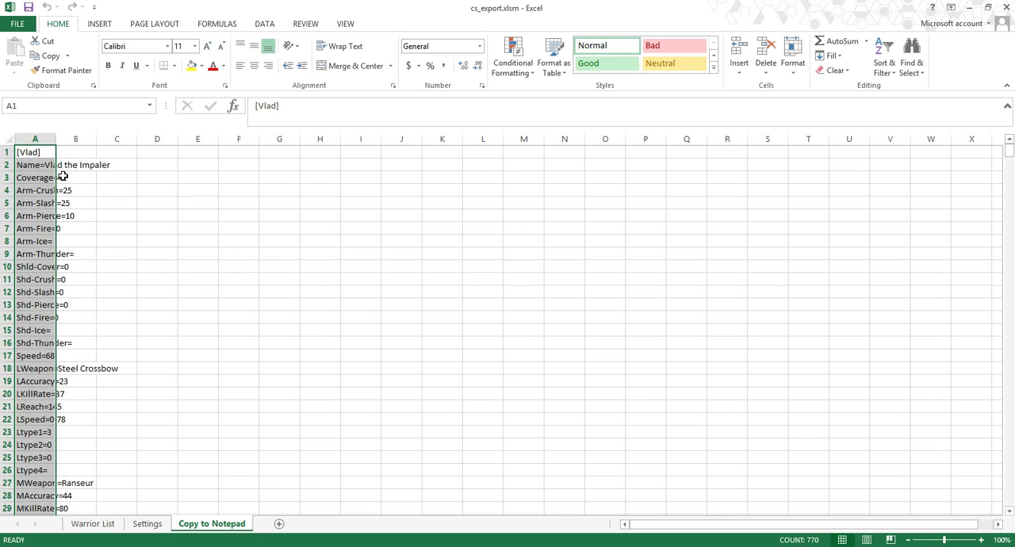
left_click(158, 228)
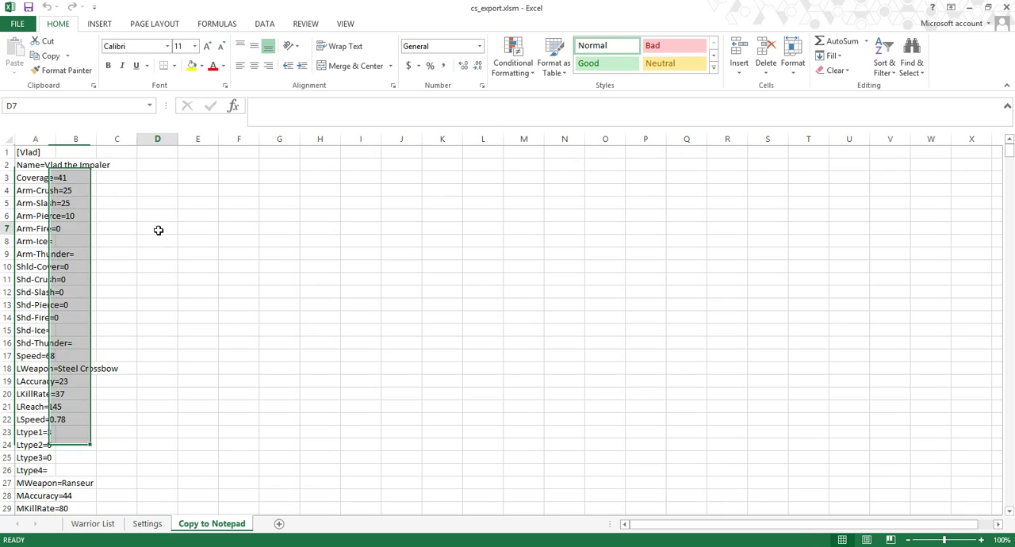
left_click(31, 154)
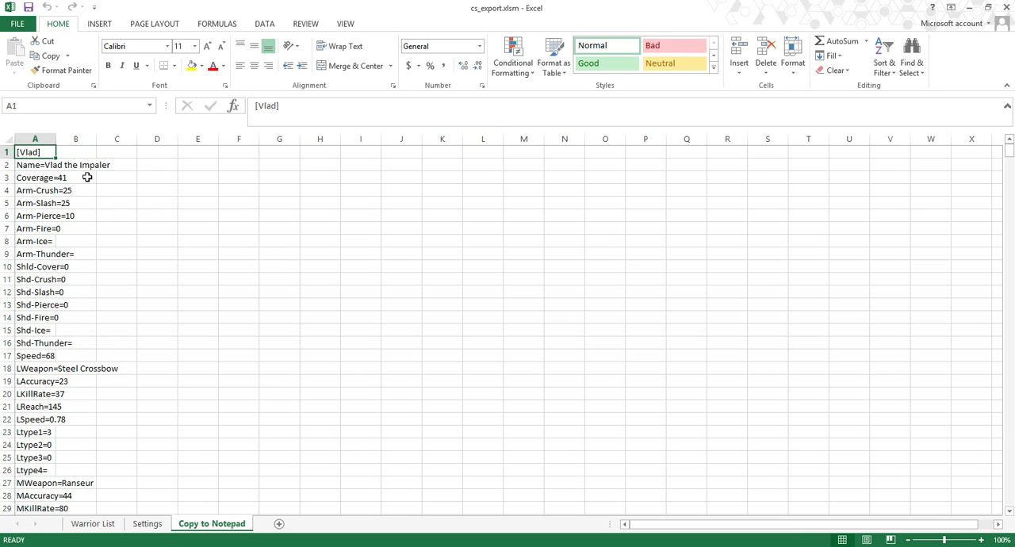
key("ctrl+shift+Down")
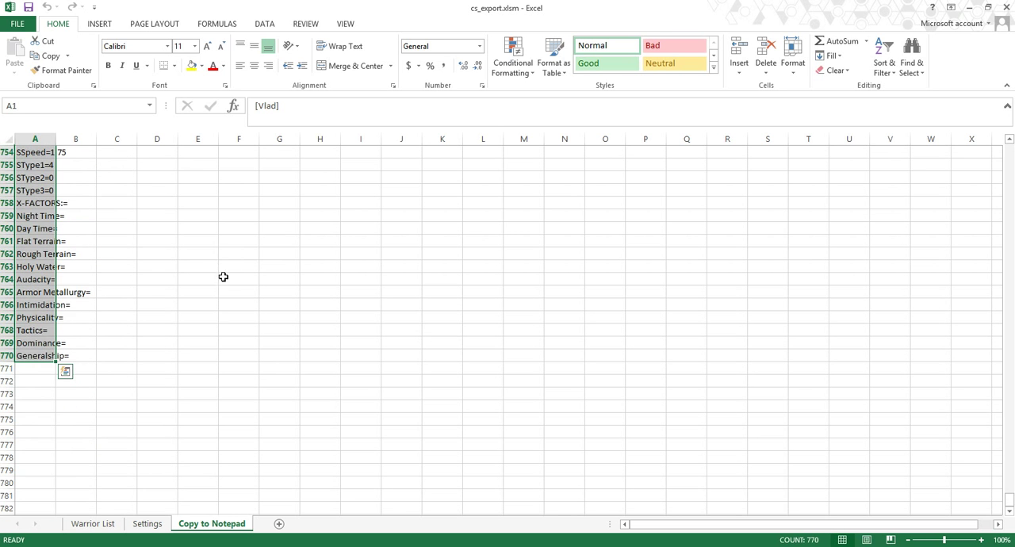
key("ctrl+c")
key("alt+Tab")
key("ctrl+v")
scroll(563, 306, "up", 5)
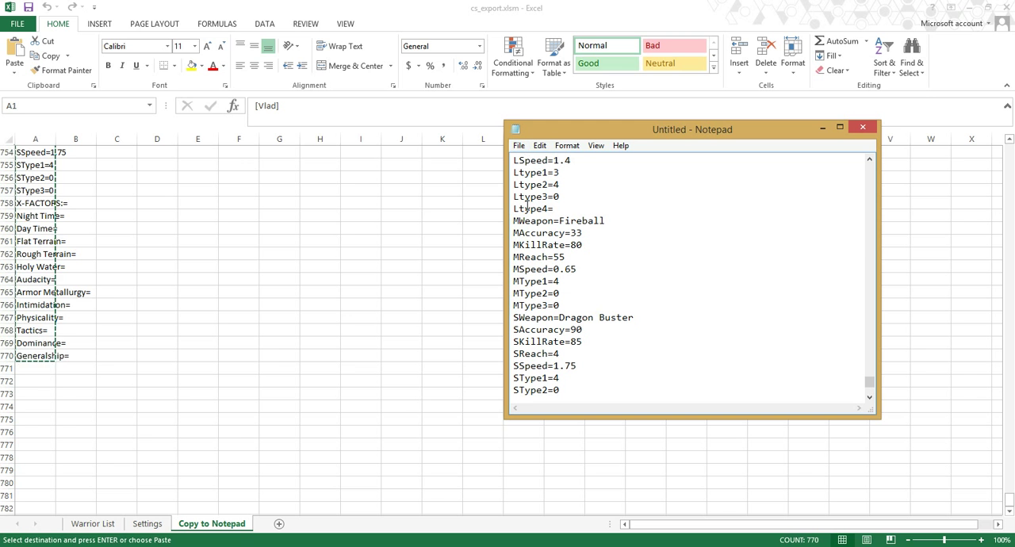
Step: Switch to the Combat Simulator EXE folder in File Explorer and close the untitled Notepad document without saving it
left_click(196, 545)
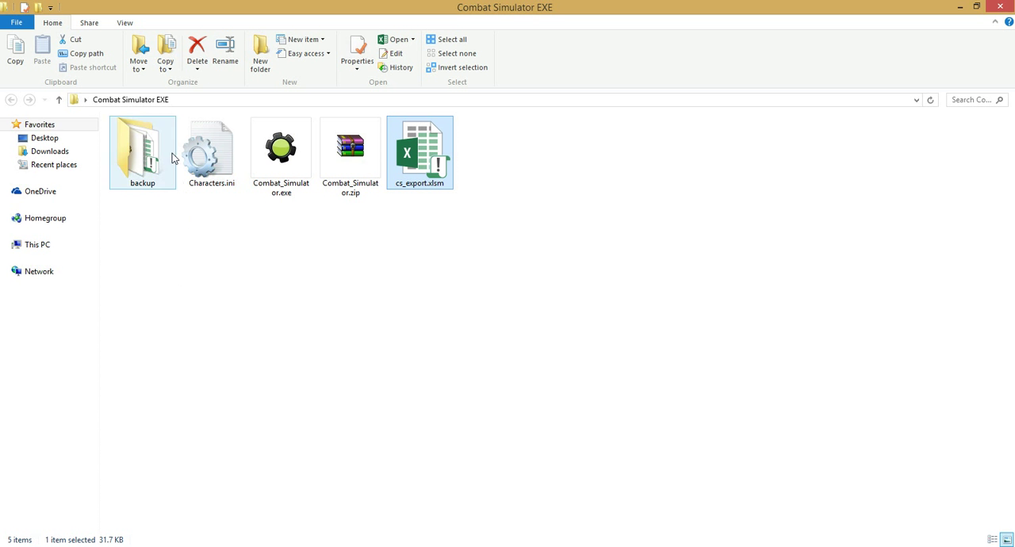
left_click(170, 545)
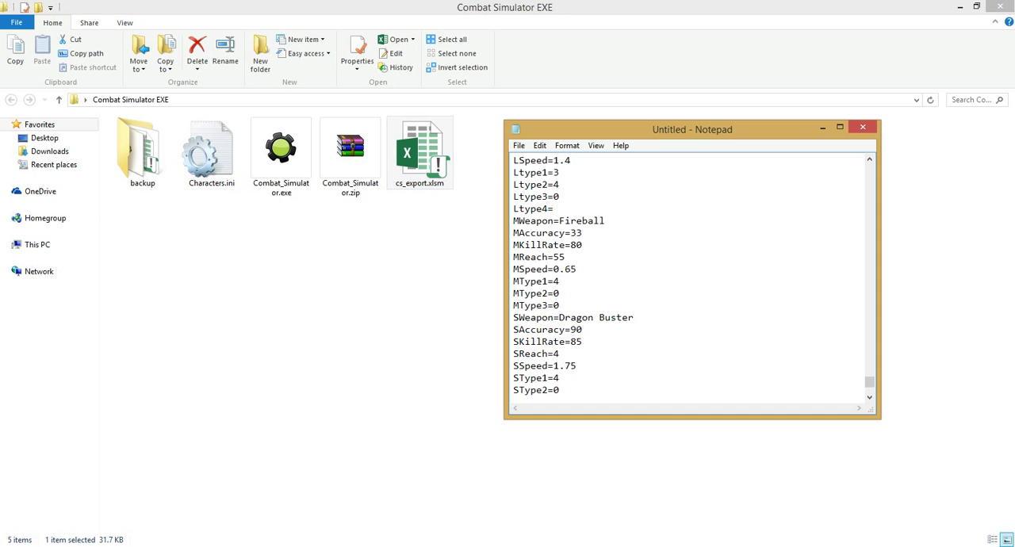
right_click(169, 546)
left_click(171, 525)
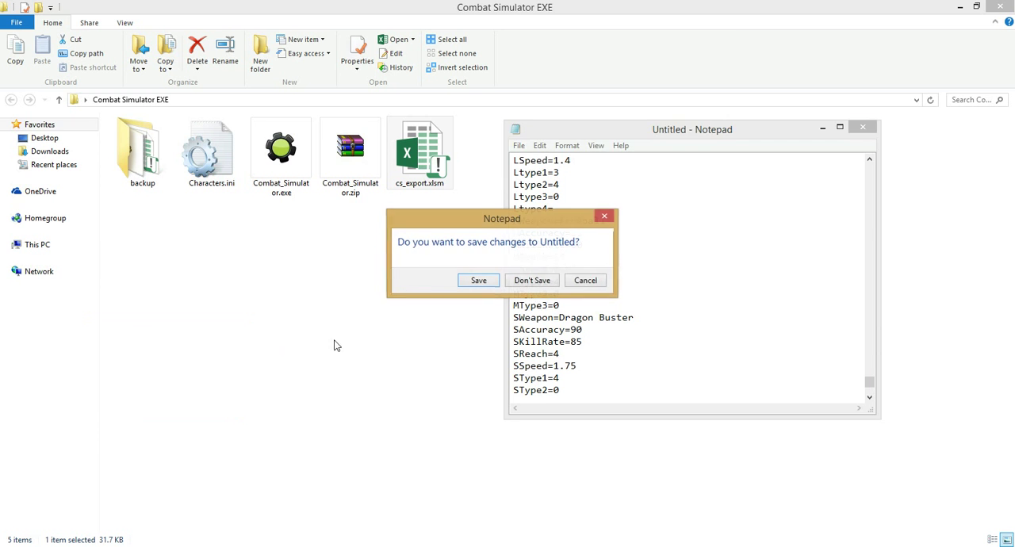
left_click(530, 282)
Step: Replace everything from [DEF] onward in Characters.ini with the copied warrior export text, and close the file without saving
double_click(211, 157)
scroll(545, 269, "down", 8)
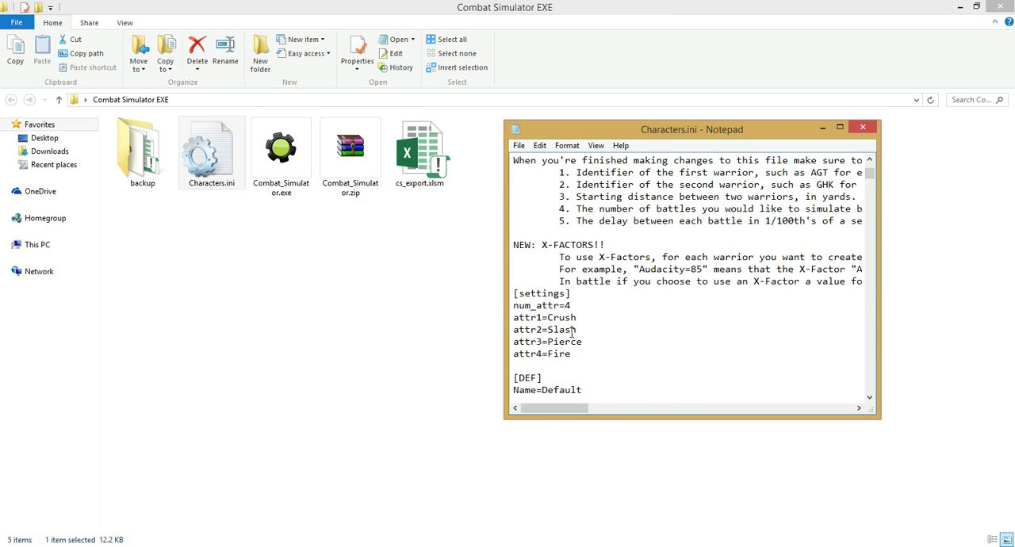
left_click(508, 233)
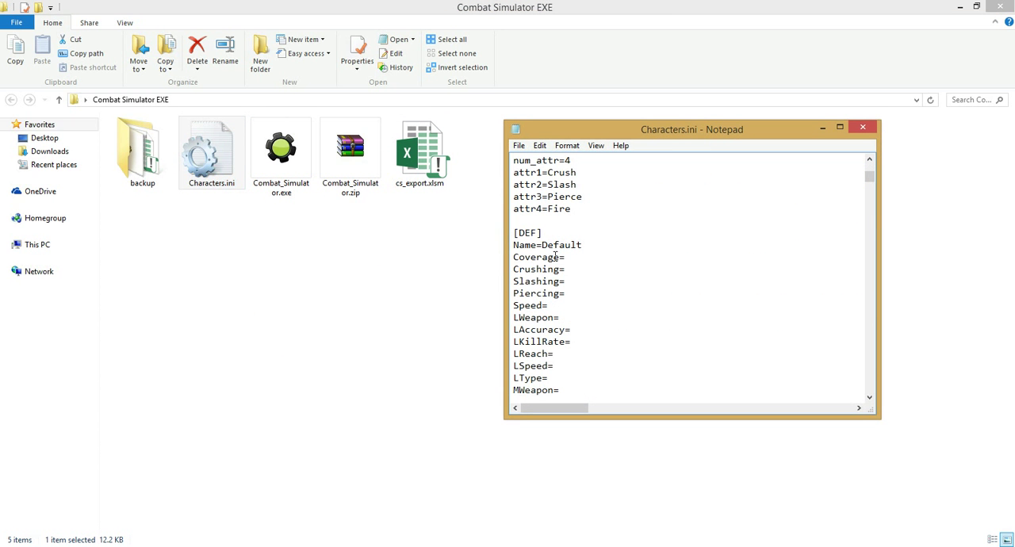
key("ctrl+shift+End")
key("Delete")
key("ctrl+z")
scroll(677, 350, "up", 8)
scroll(673, 311, "down", 10)
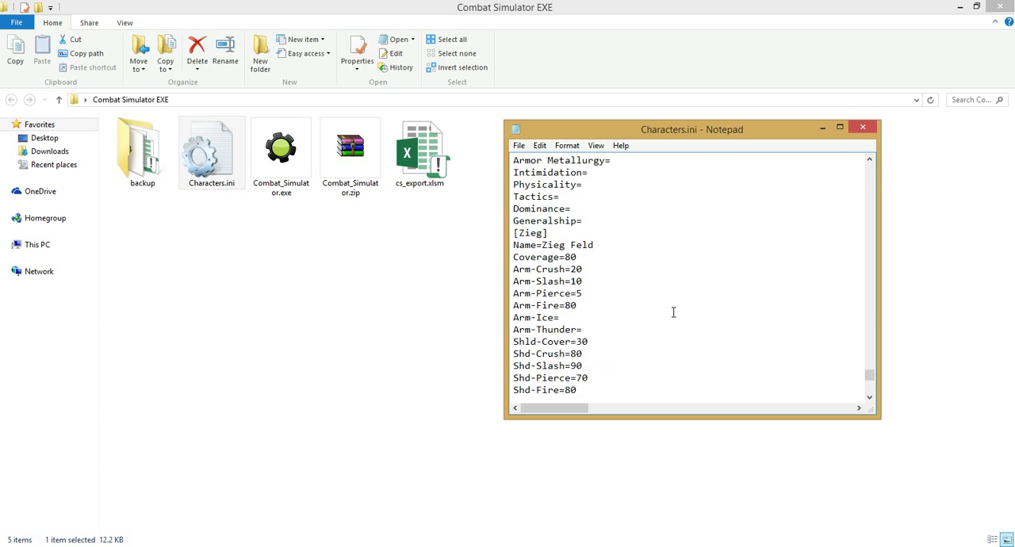
left_click(863, 127)
left_click(531, 293)
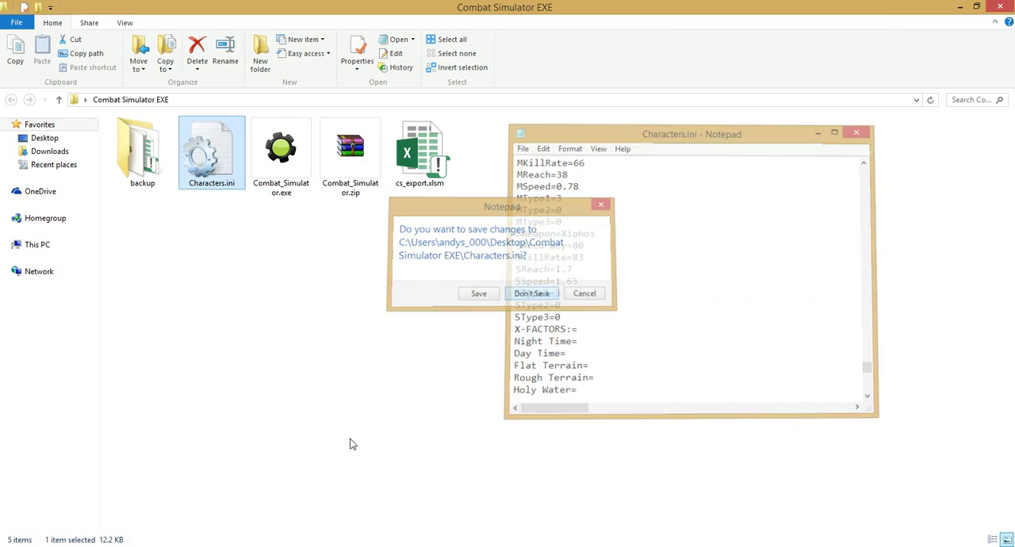
Step: Return to the Warrior List sheet of cs_export.xlsm in Excel and close the workbook without saving its changes
double_click(440, 152)
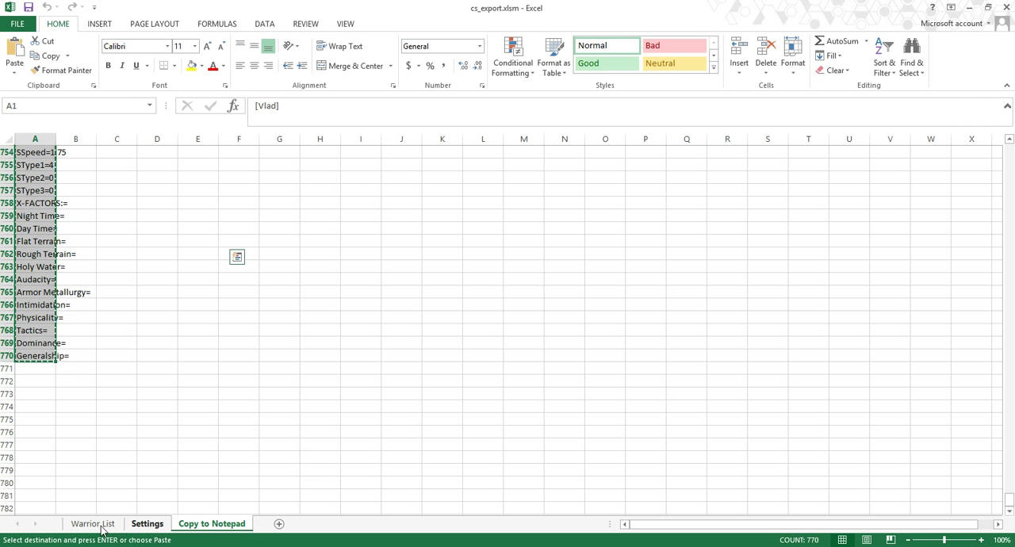
left_click(93, 524)
left_click(1005, 7)
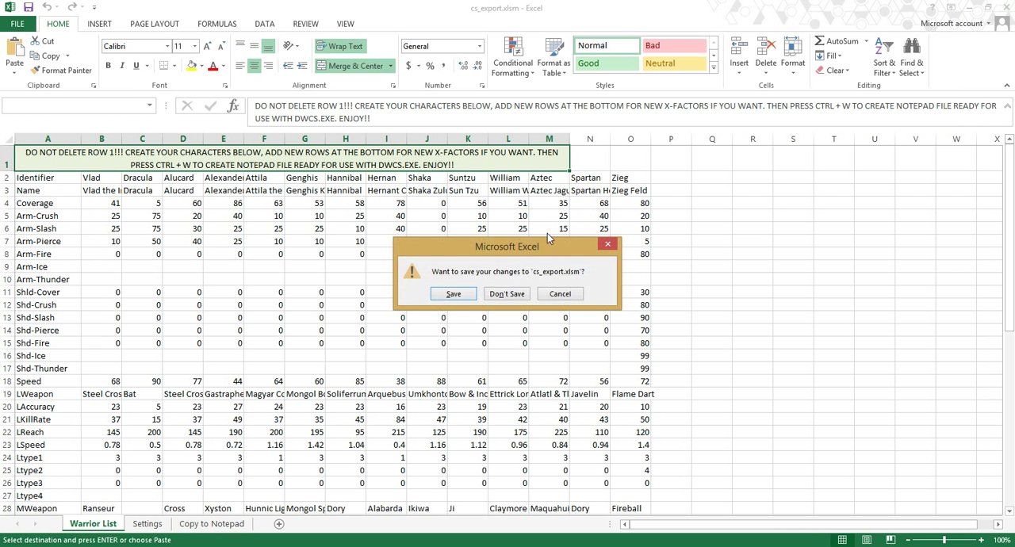
left_click(512, 294)
left_click(510, 319)
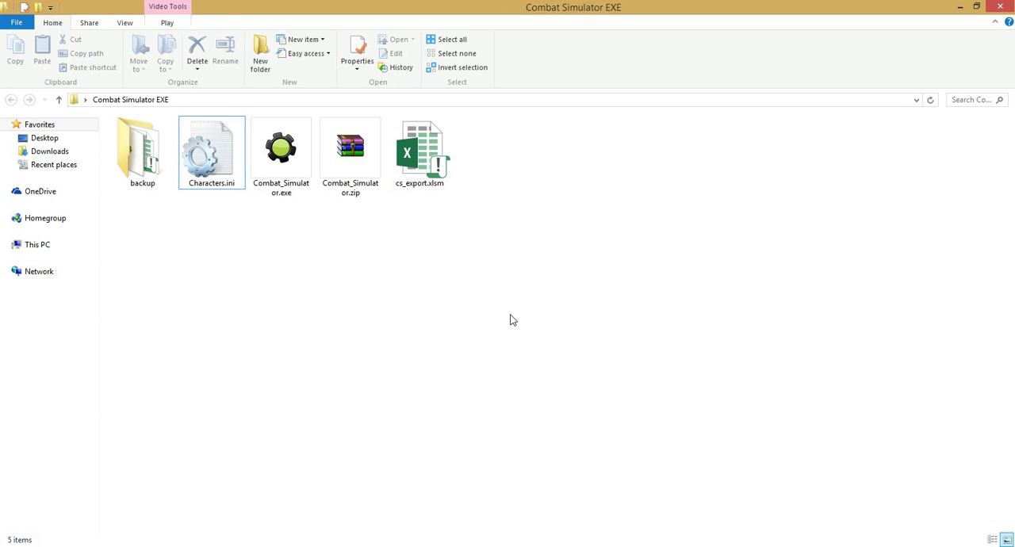